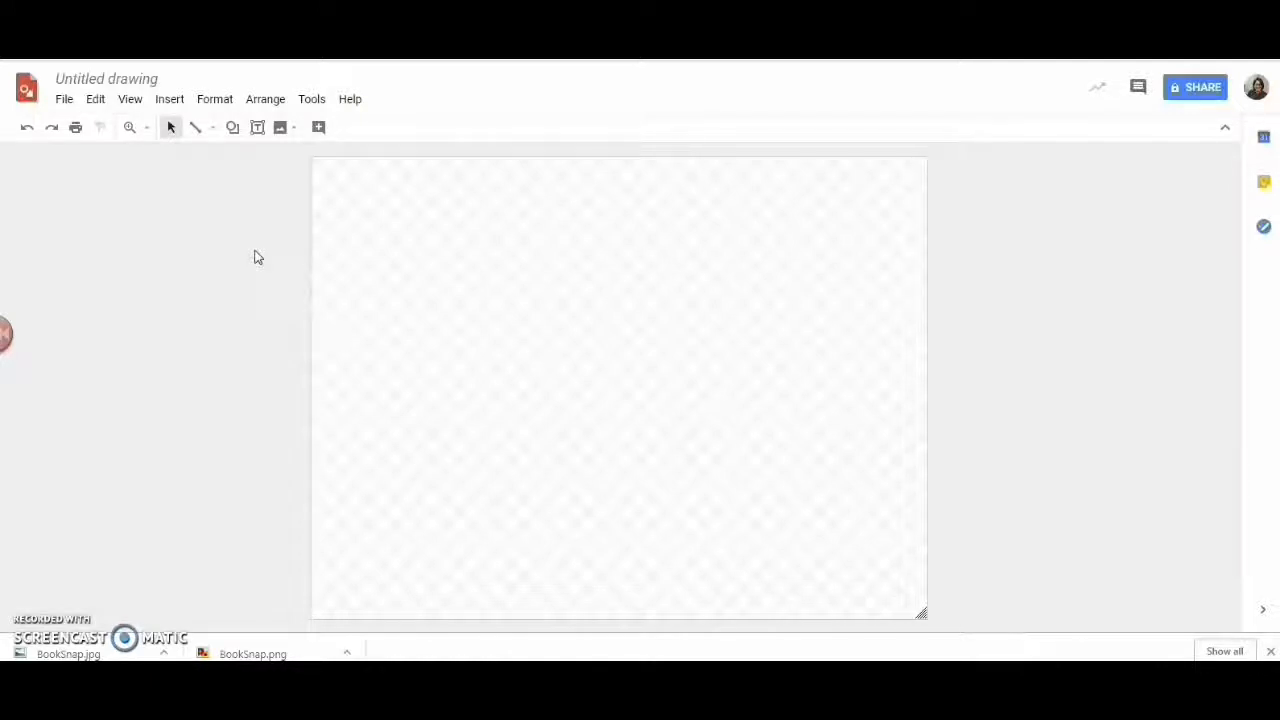
# Insert the "Book Snap: J Kincaid" image from recent Google Drive files into the blank drawing.
pyautogui.click(286, 130)
pyautogui.click(301, 208)
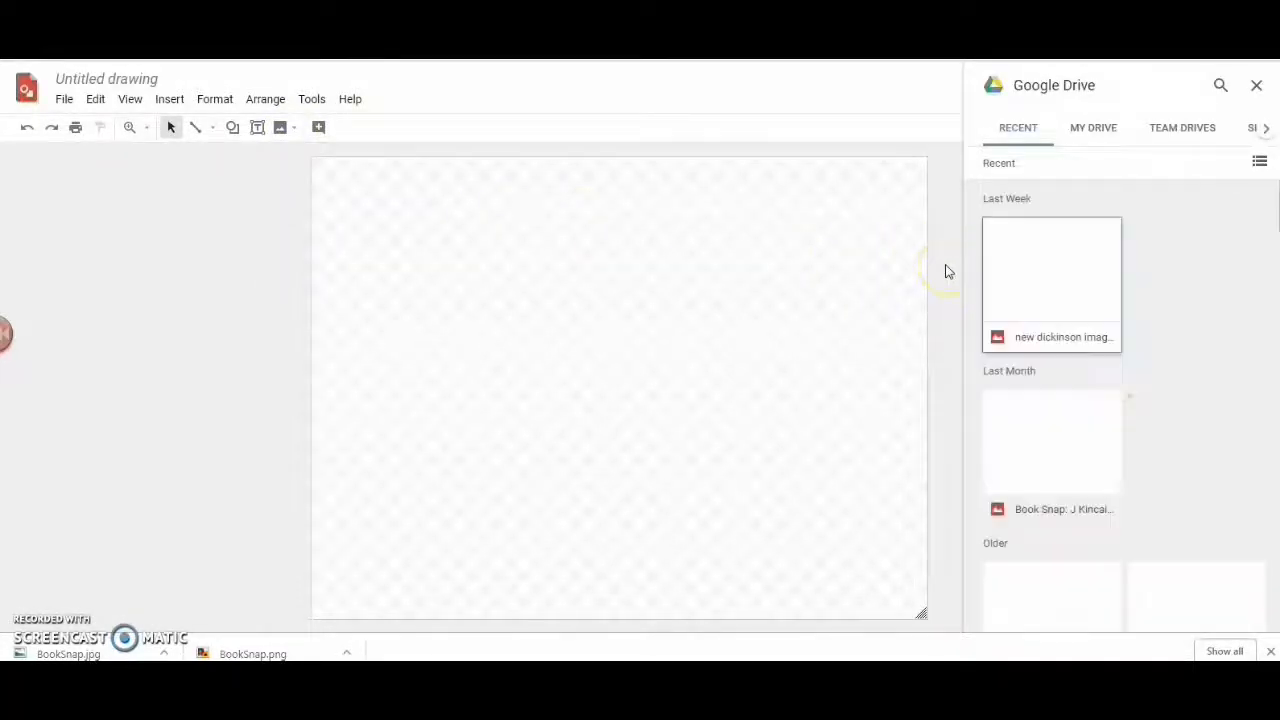
pyautogui.click(1024, 438)
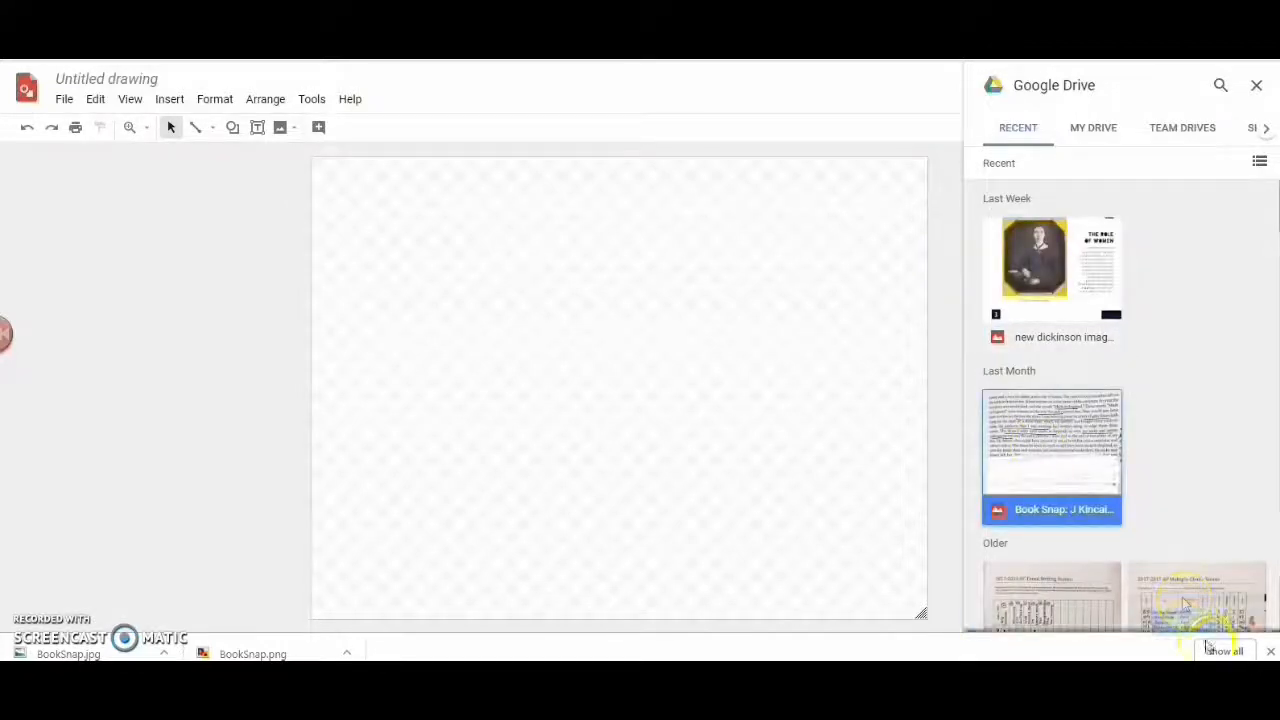
pyautogui.click(1245, 612)
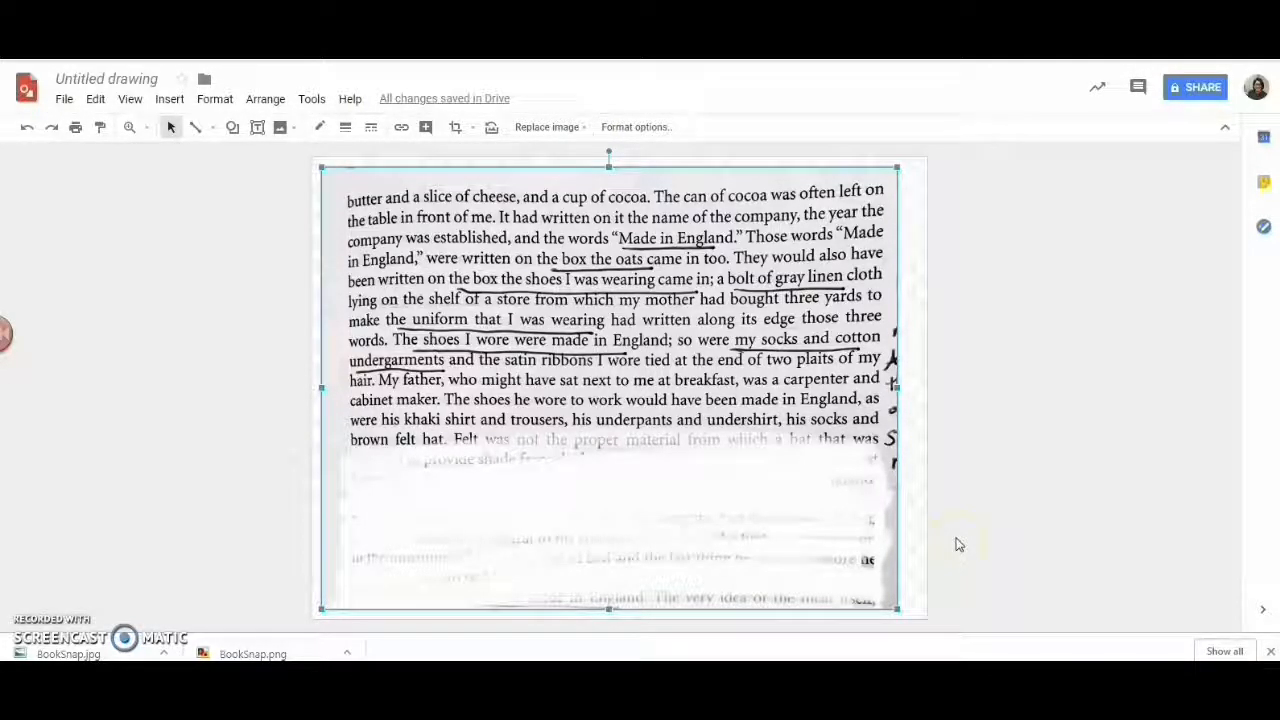
# Recolor the inserted passage image with the Light 2 preset in its format options.
pyautogui.click(638, 128)
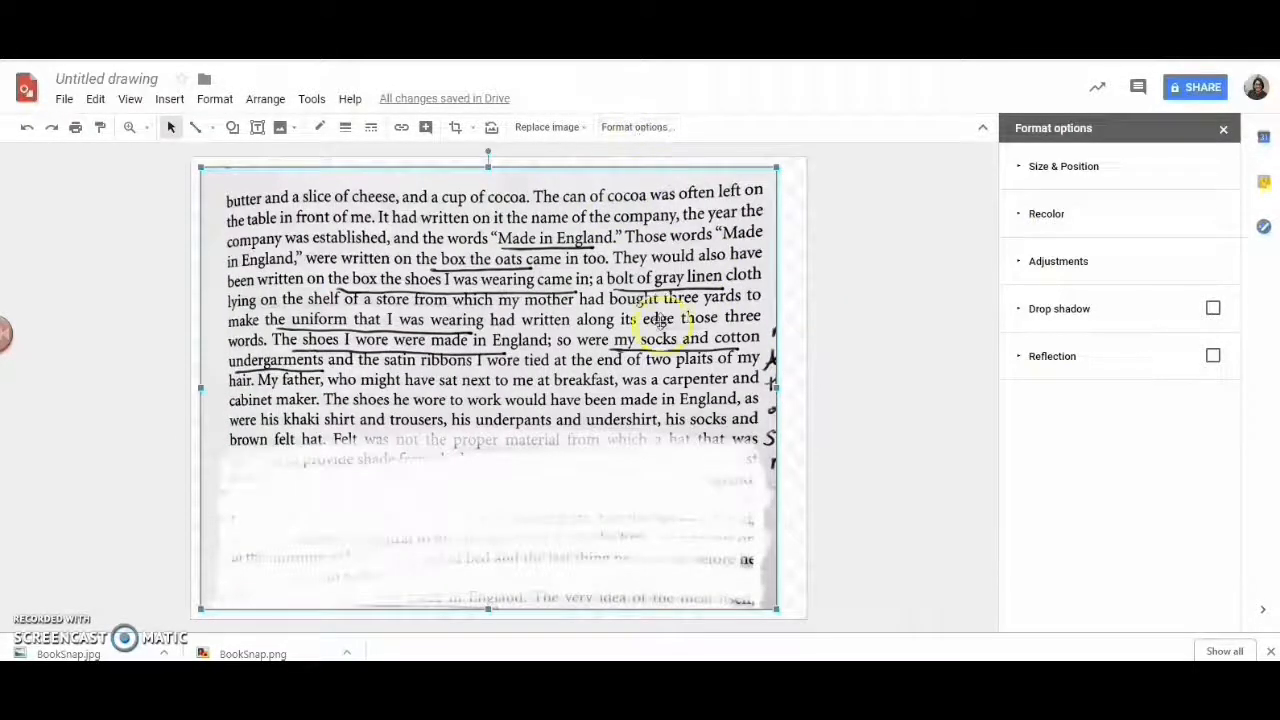
pyautogui.click(1046, 214)
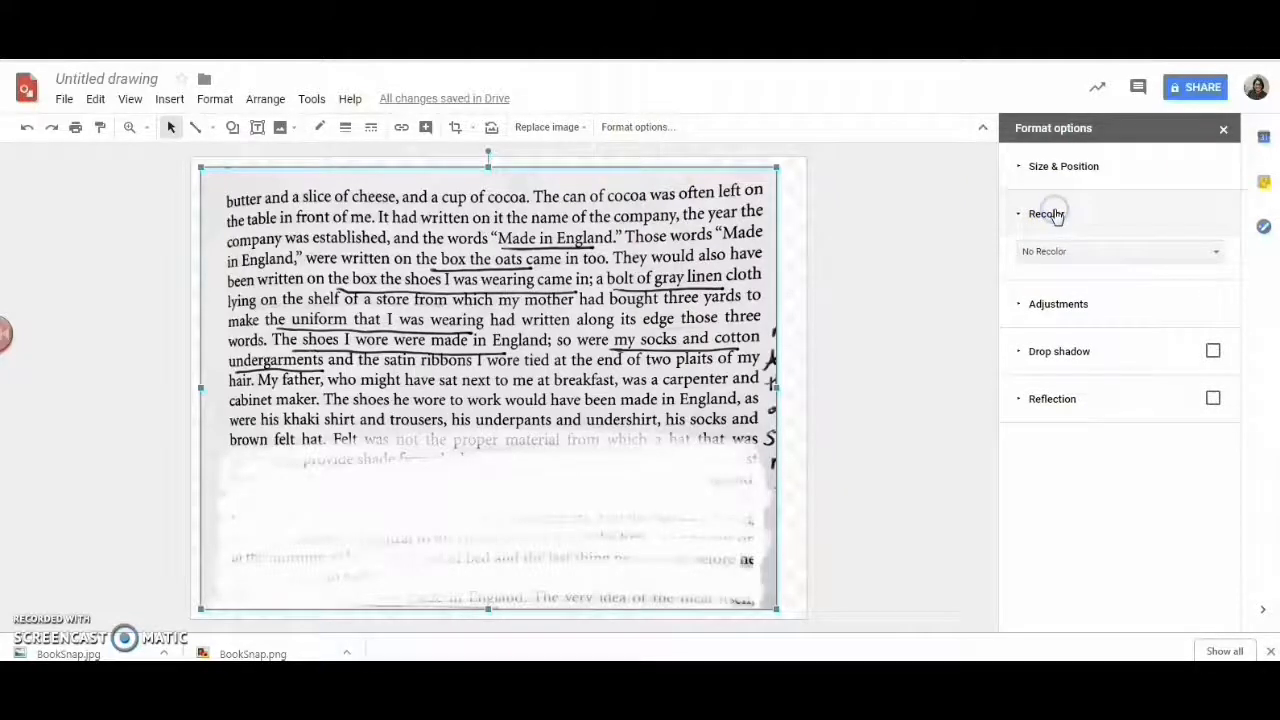
pyautogui.click(1061, 266)
pyautogui.click(1055, 252)
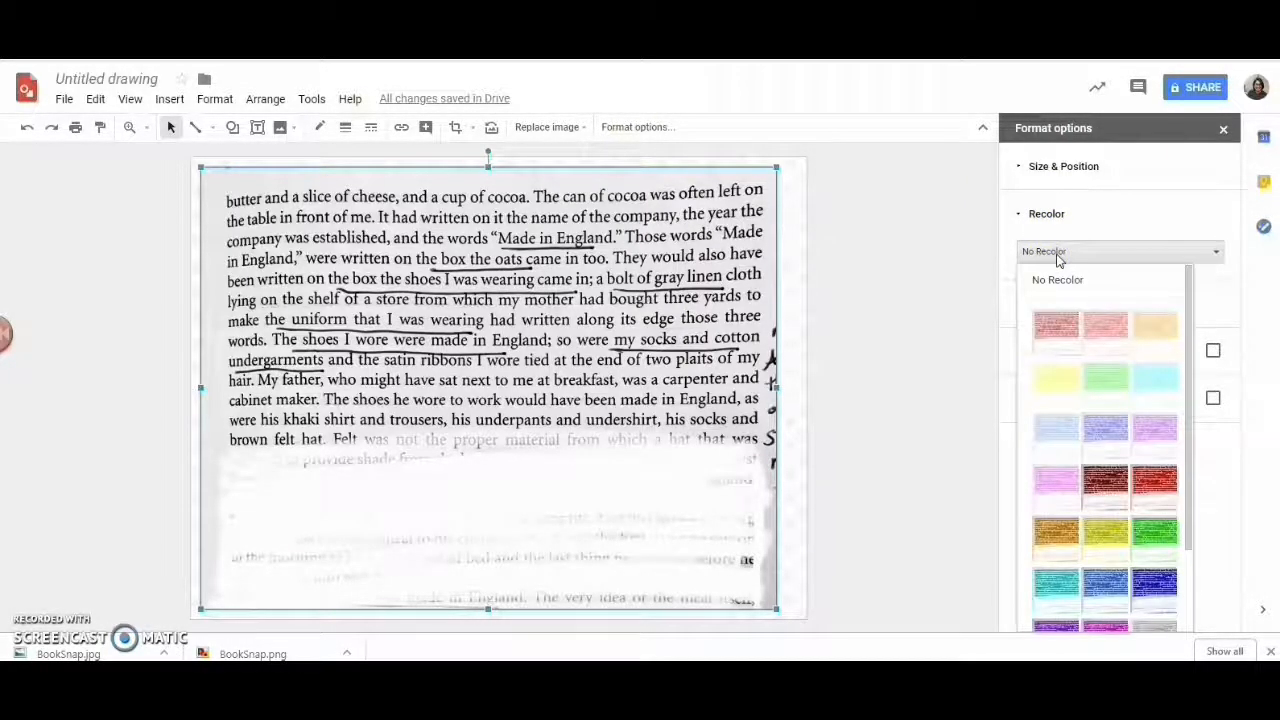
pyautogui.click(1102, 327)
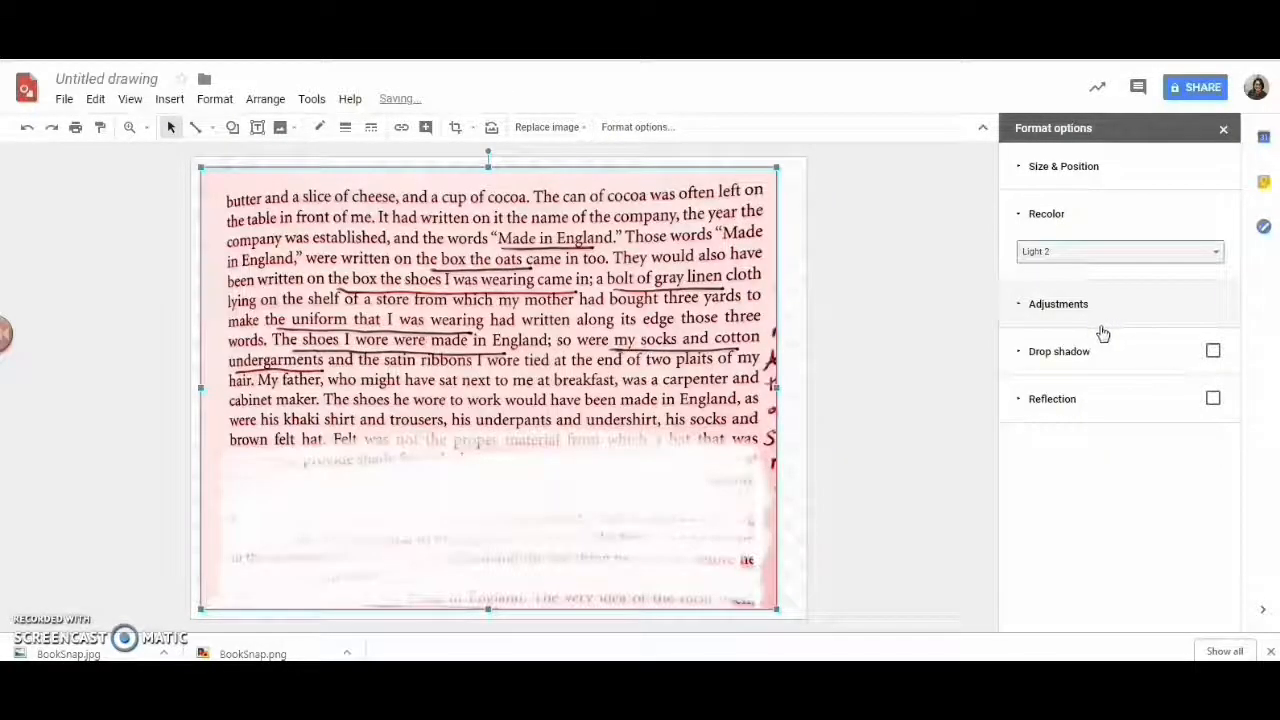
# Try the Light 8 and Dark 6 recolor presets on the passage image, restore Light 2 and deselect the image.
pyautogui.click(1065, 251)
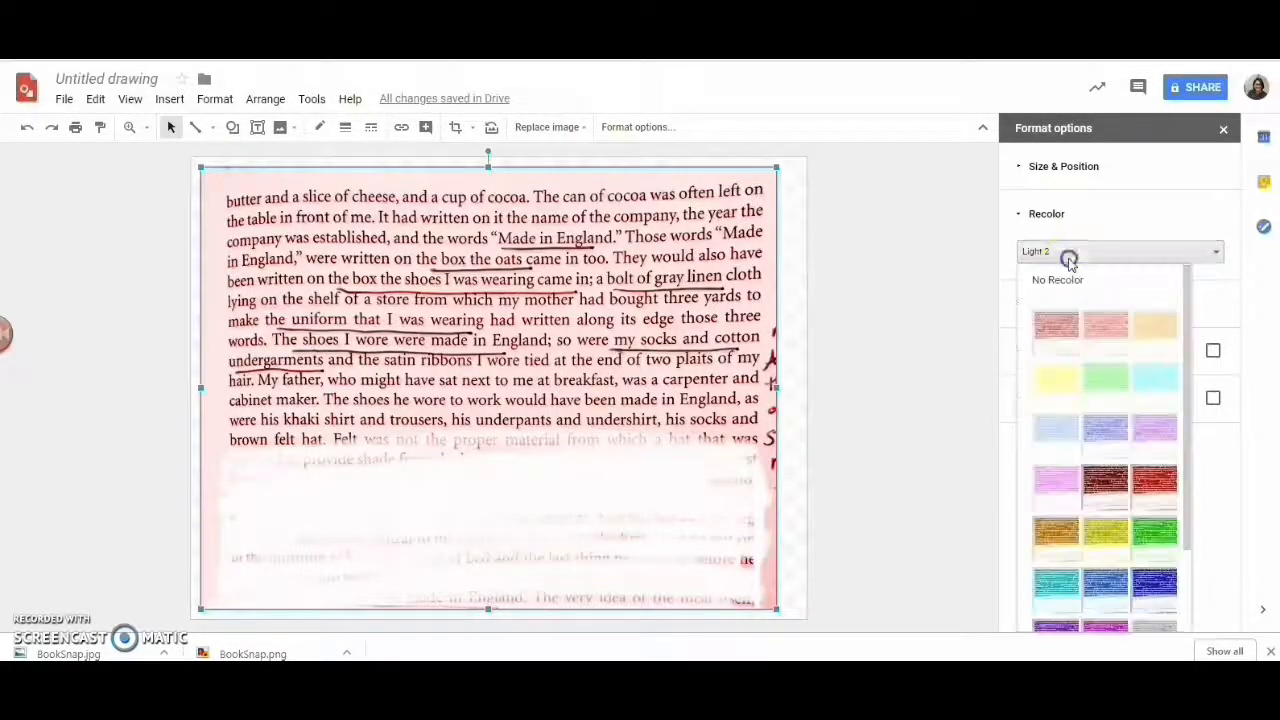
pyautogui.click(1100, 432)
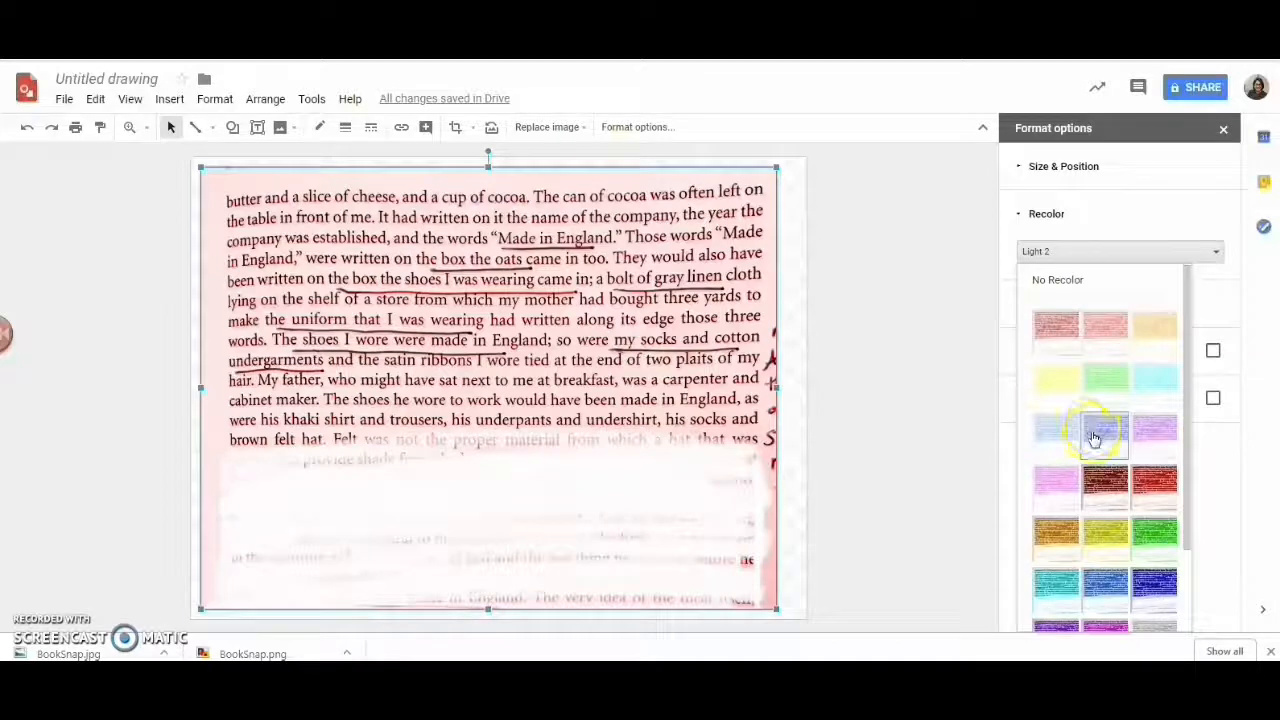
pyautogui.click(1064, 252)
pyautogui.click(1052, 588)
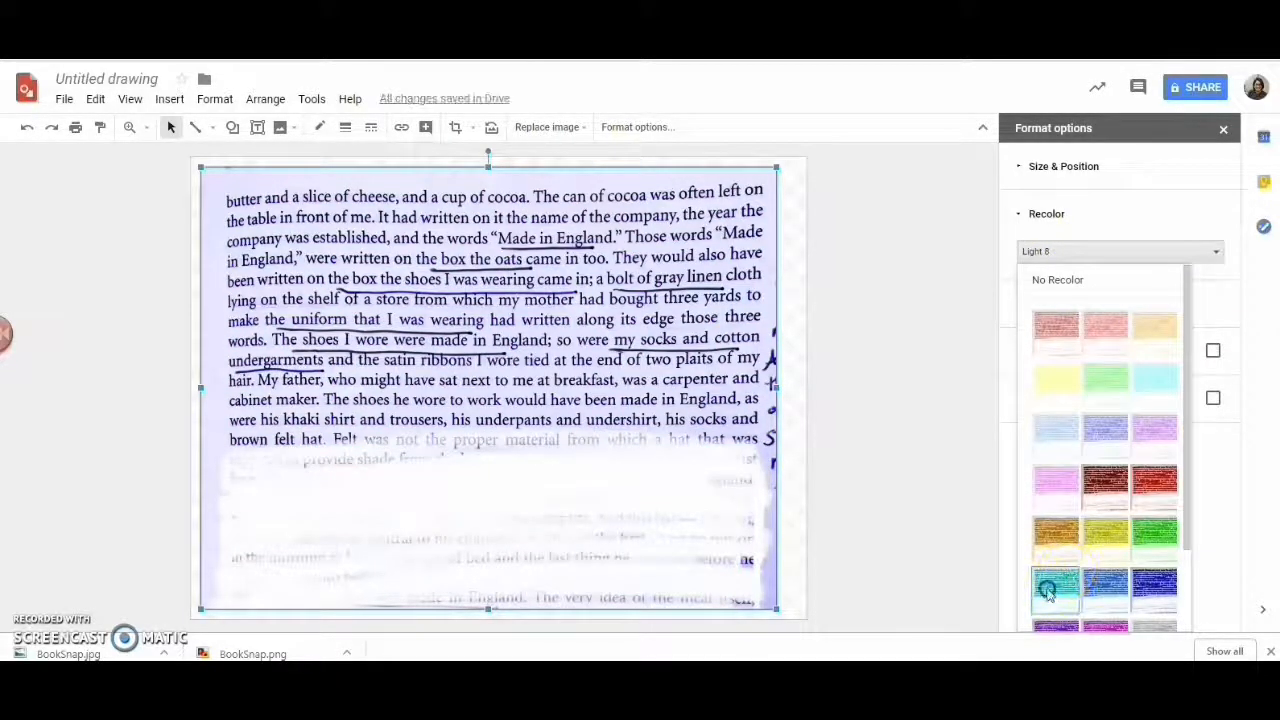
pyautogui.click(1043, 252)
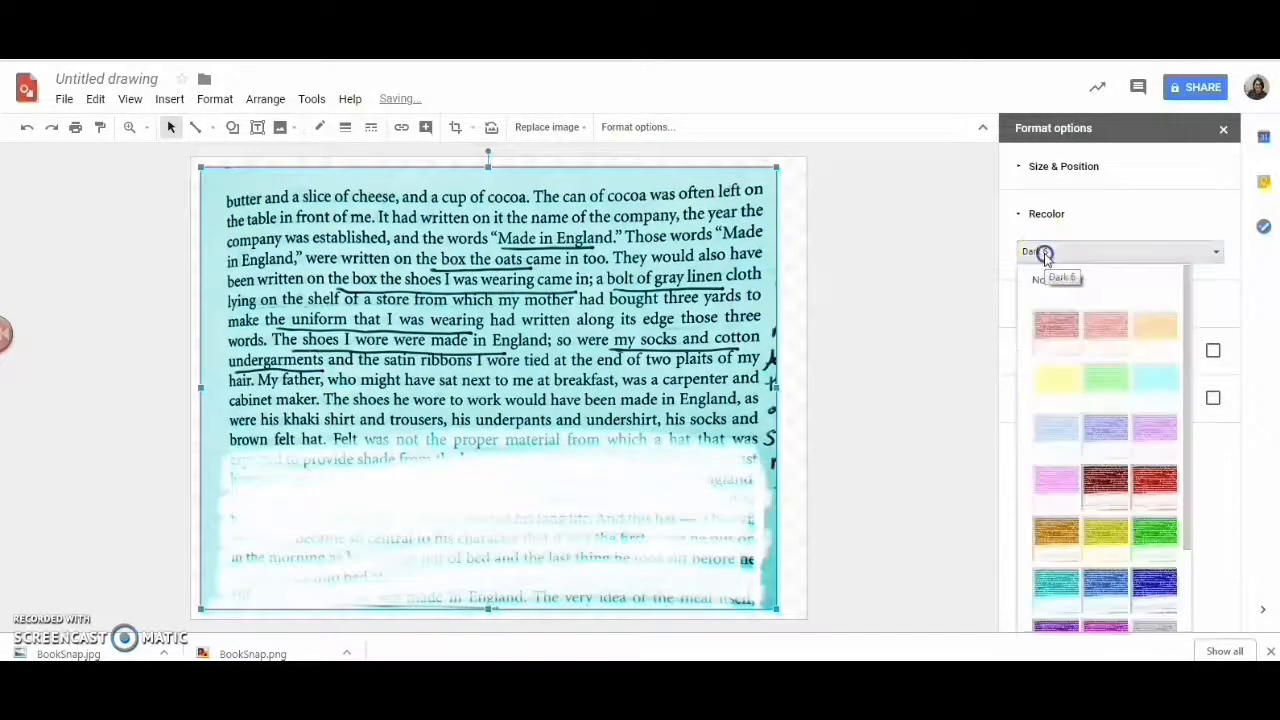
pyautogui.click(1108, 334)
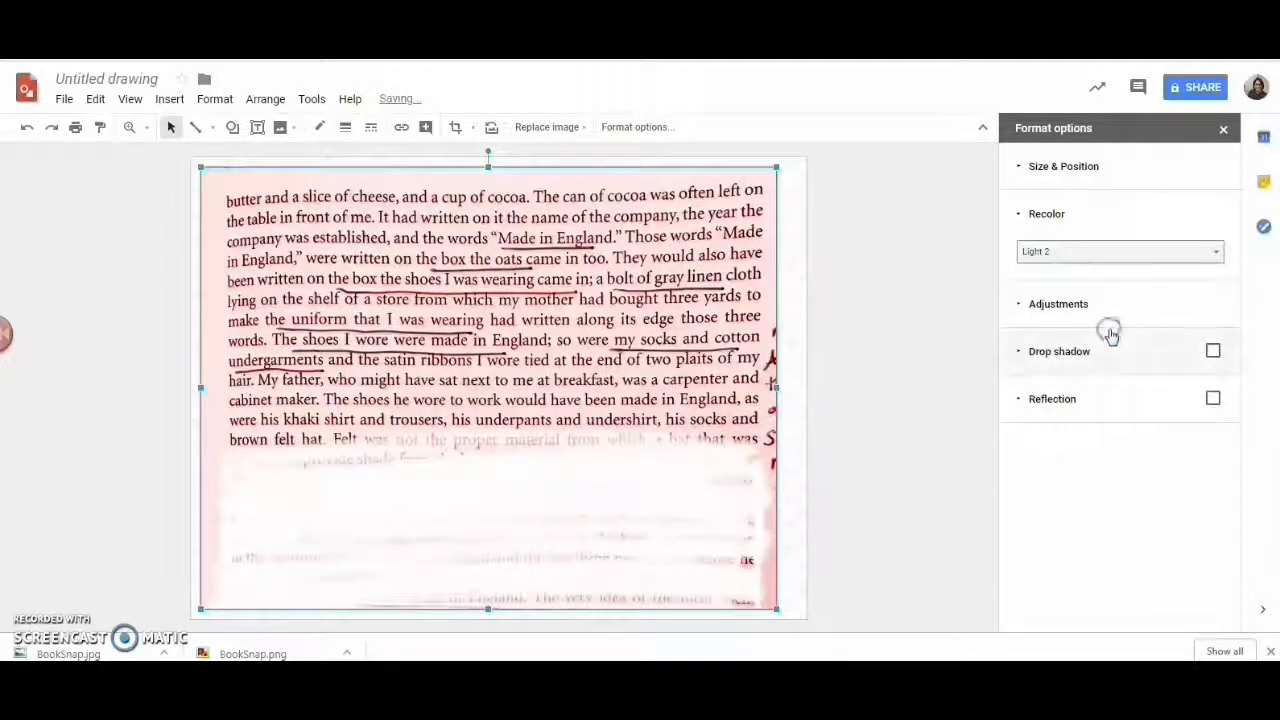
pyautogui.click(878, 483)
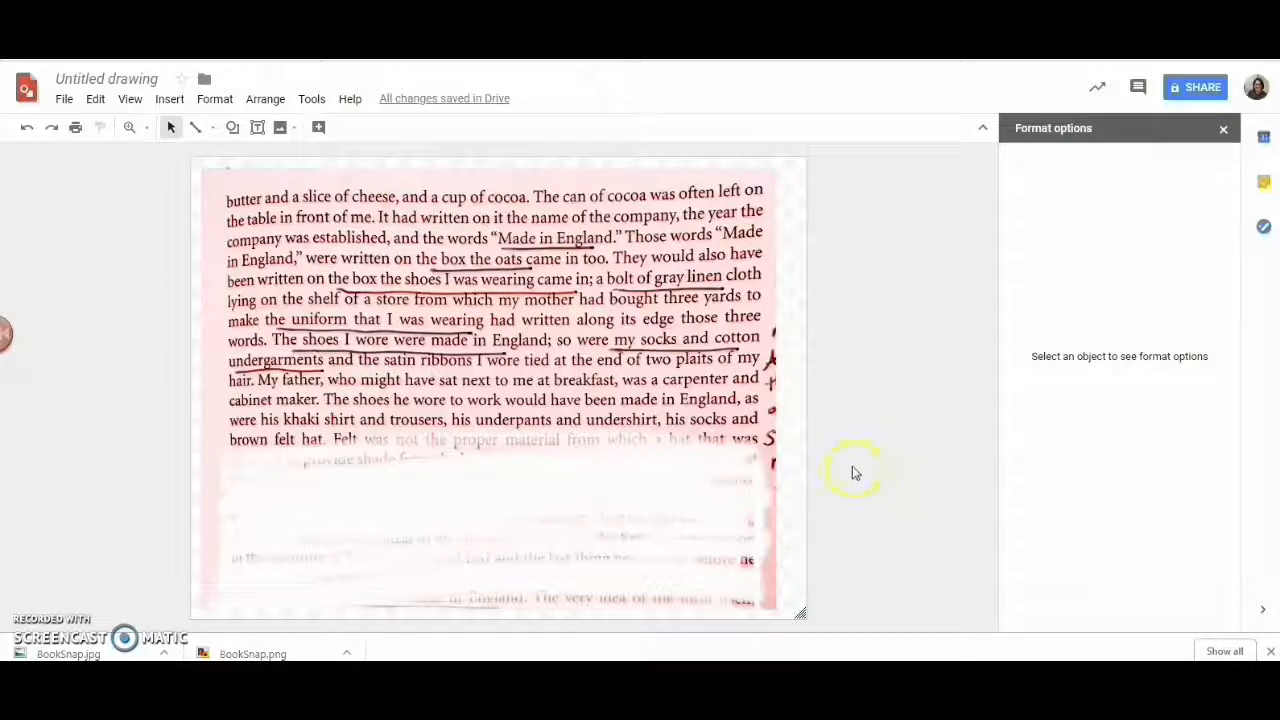
# Insert word art reading "On Seeing England for the First Time", enclosed in quotation marks.
pyautogui.click(169, 99)
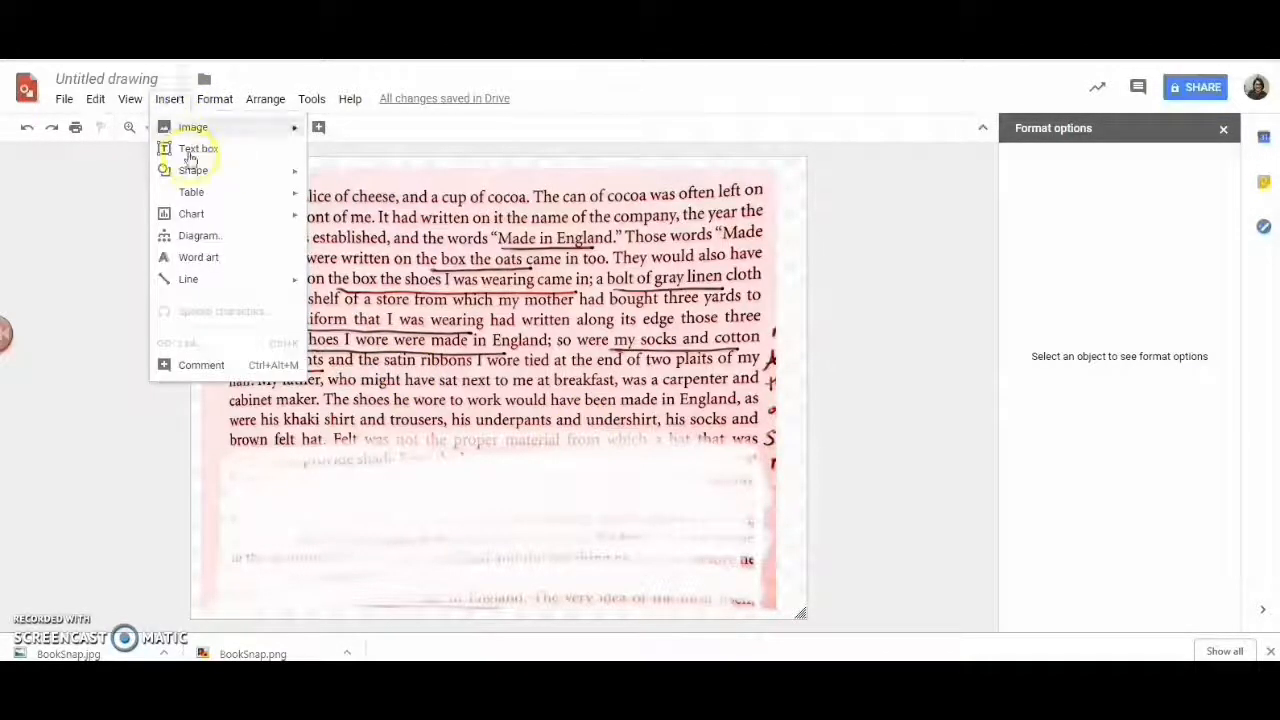
pyautogui.click(199, 258)
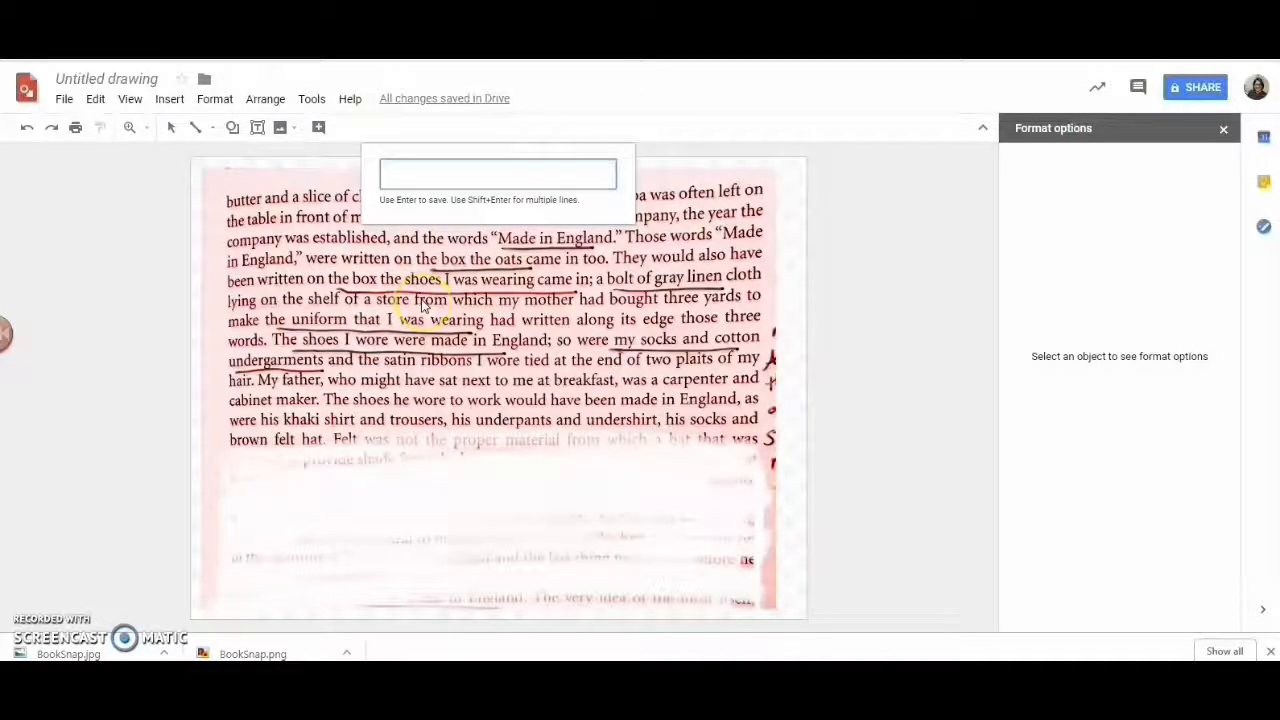
pyautogui.write('Oh')
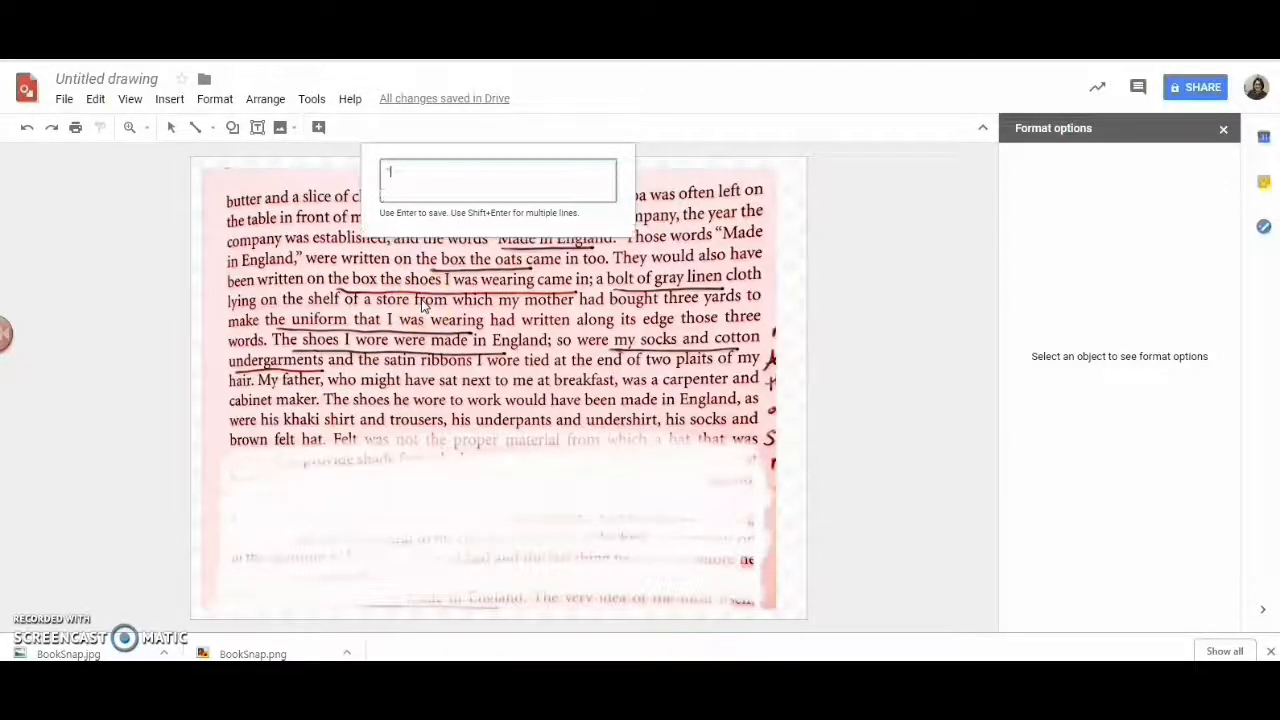
pyautogui.write(' Seeing England for the First Time')
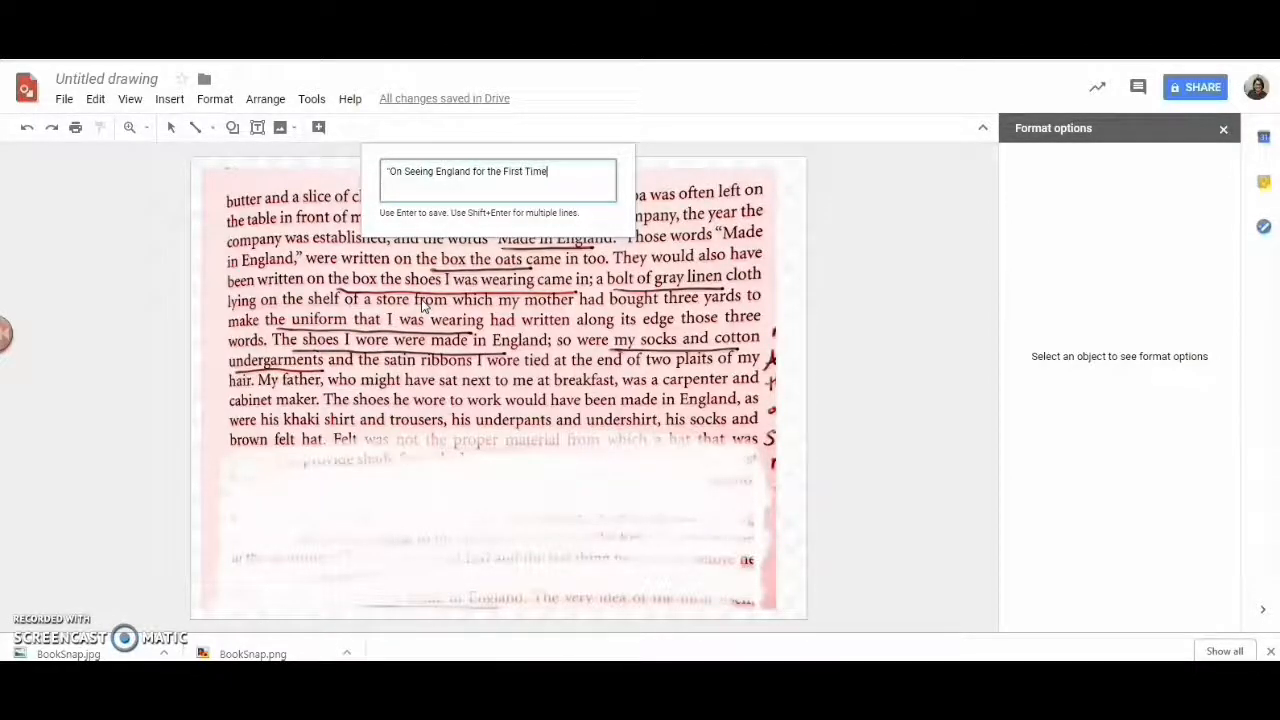
pyautogui.press('Return')
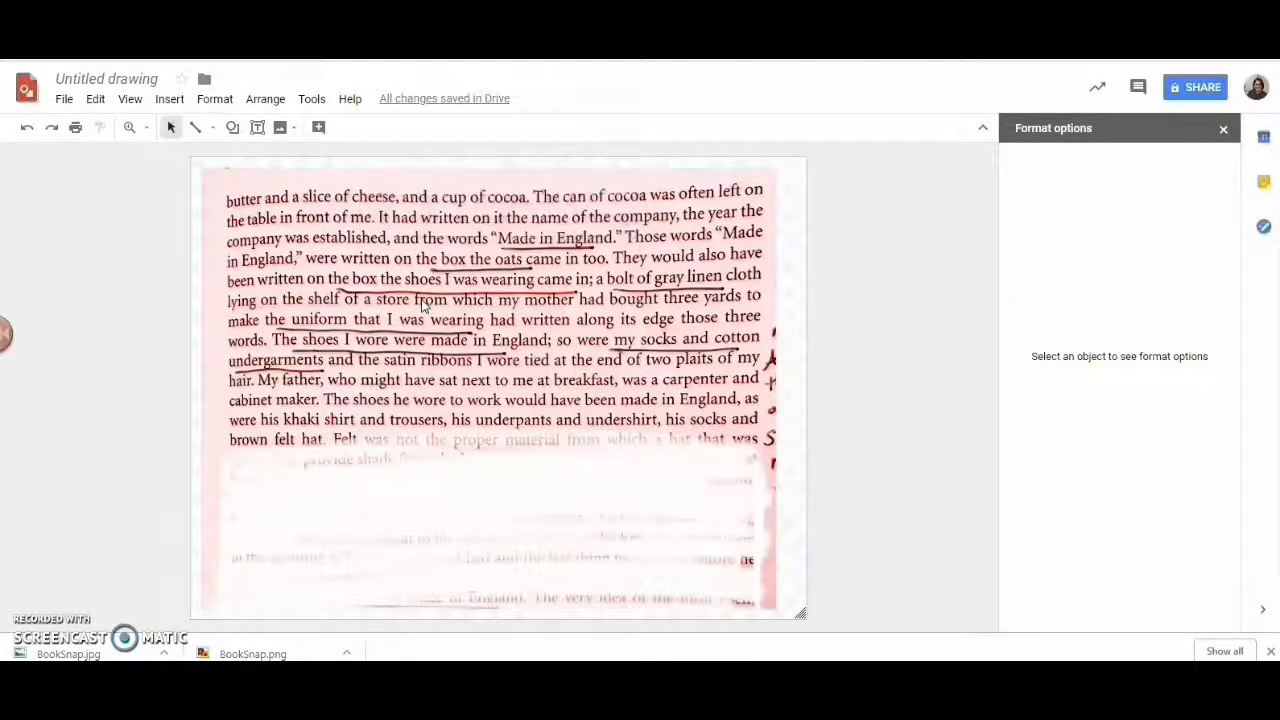
# Place the title word art at the top of the page and shift the passage image down to sit below it.
pyautogui.moveTo(427, 393); pyautogui.dragTo(406, 180)
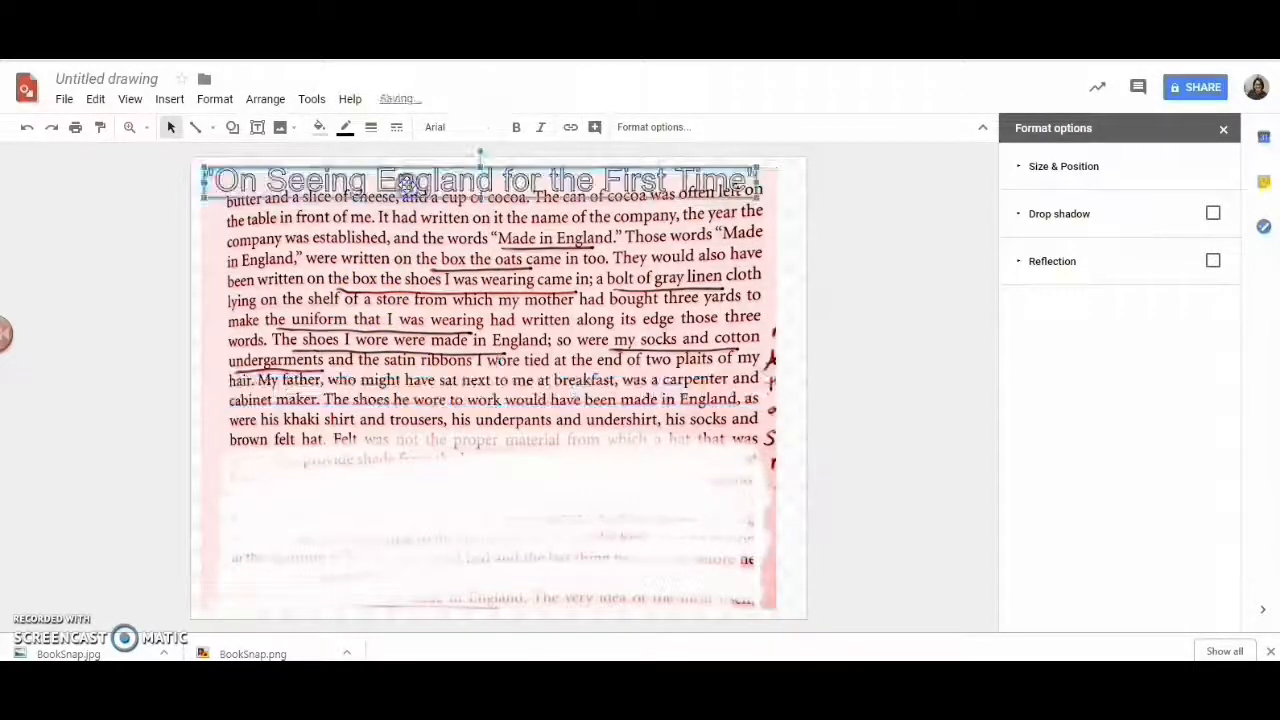
pyautogui.click(468, 356)
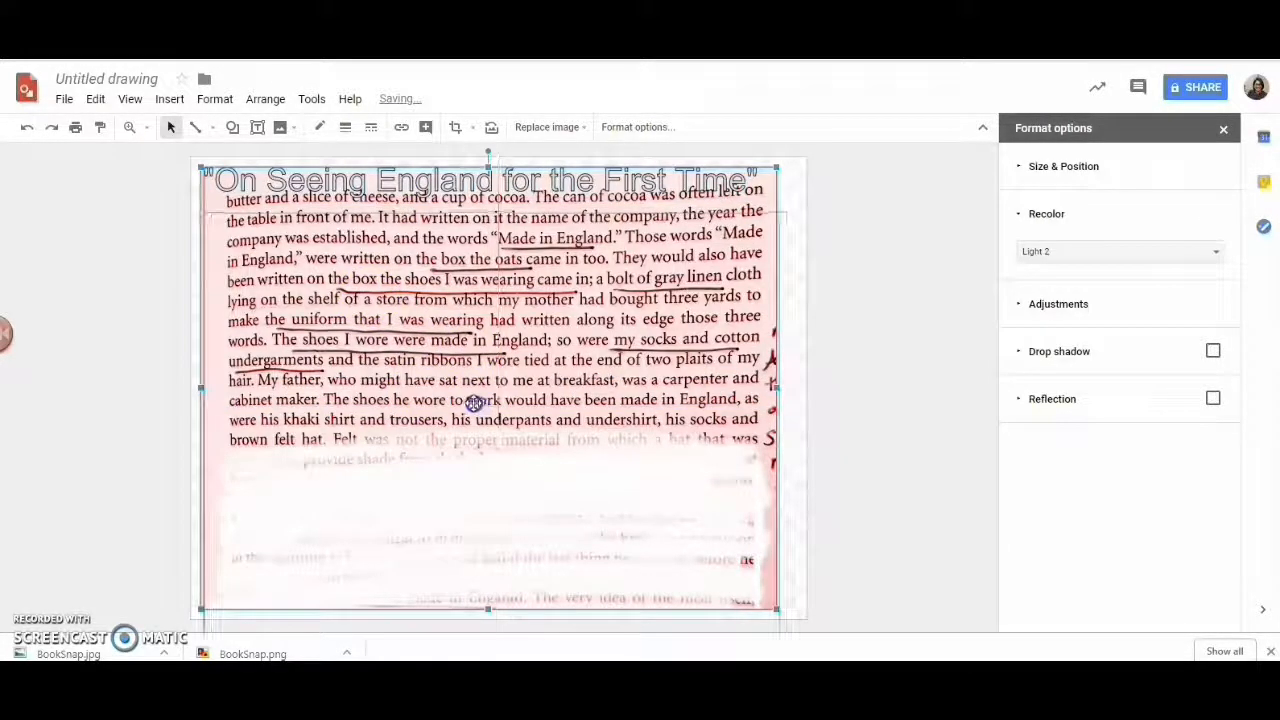
pyautogui.moveTo(472, 403); pyautogui.dragTo(472, 404)
pyautogui.moveTo(535, 185); pyautogui.dragTo(558, 203)
# Style the title word art in Walter Turncoat with a dark blue fill, and narrow it to fit the page.
pyautogui.click(460, 127)
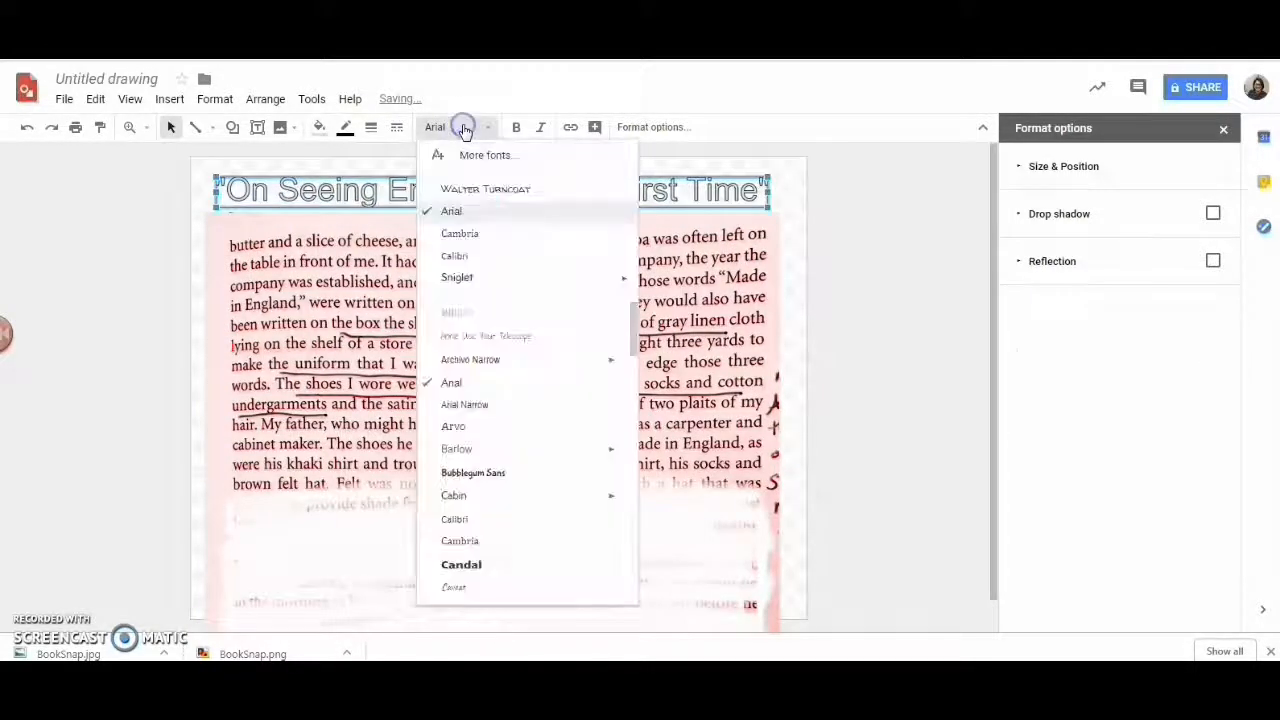
pyautogui.click(465, 190)
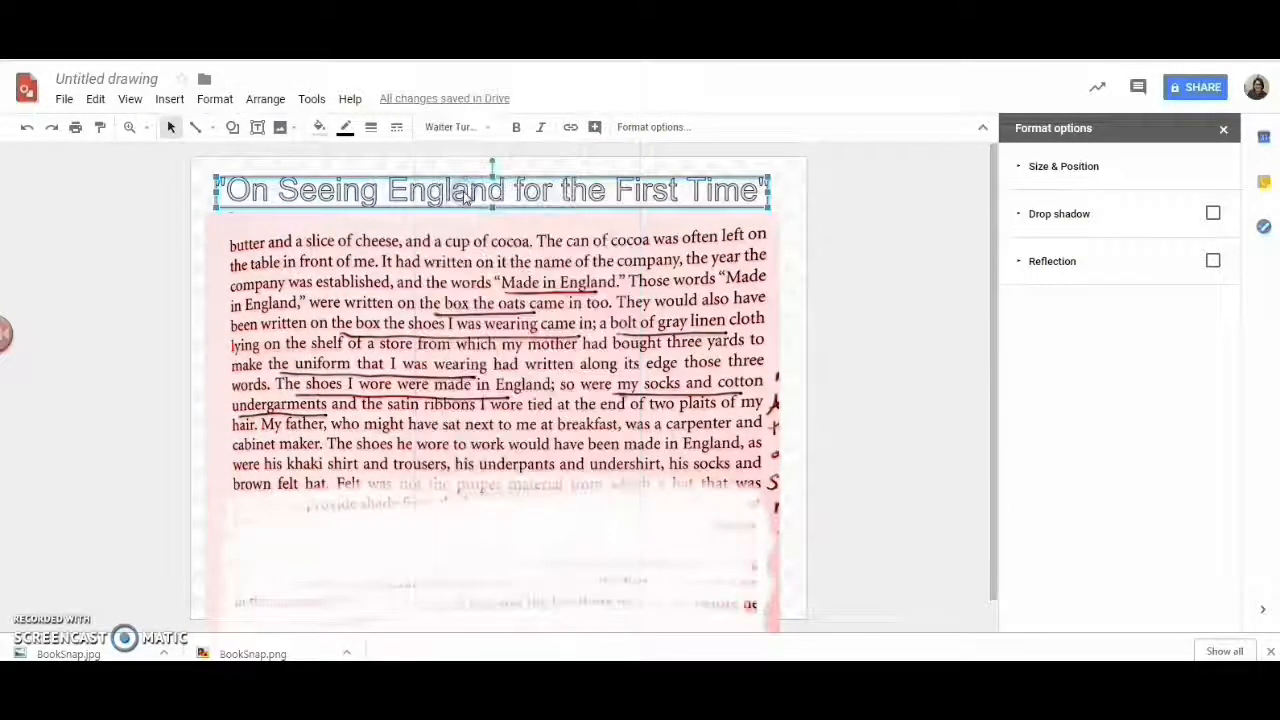
pyautogui.click(320, 129)
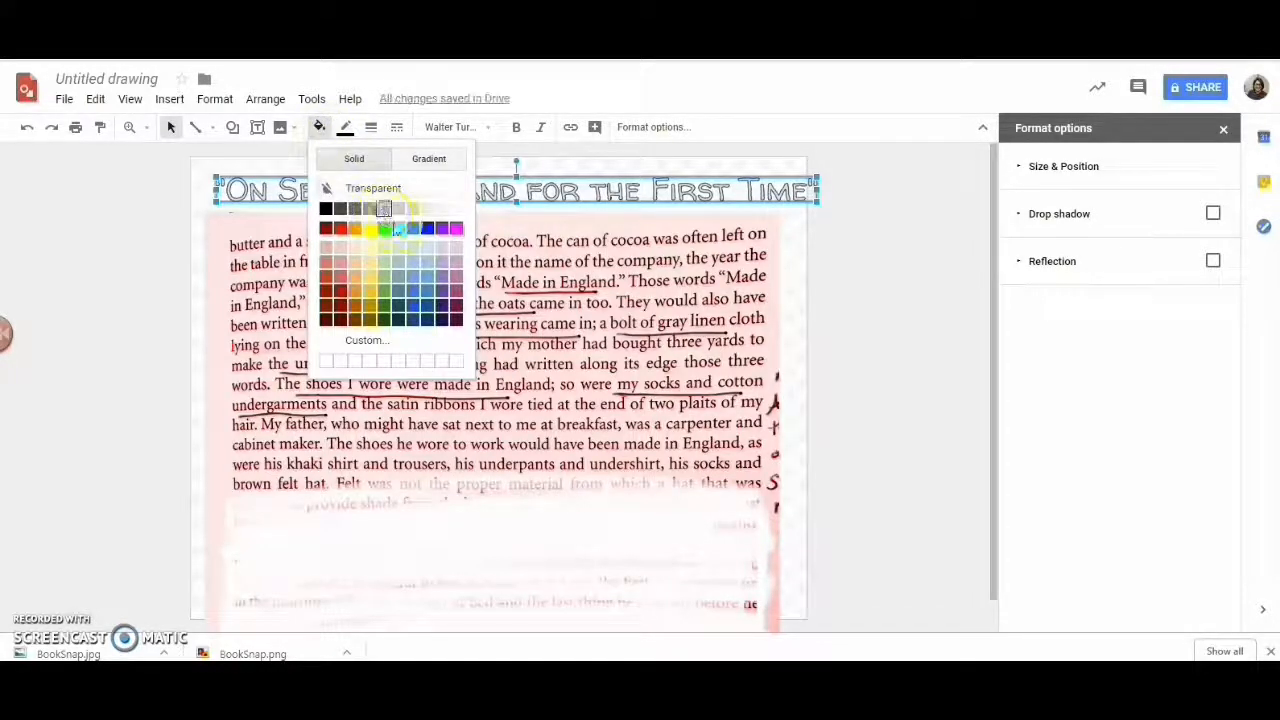
pyautogui.click(430, 303)
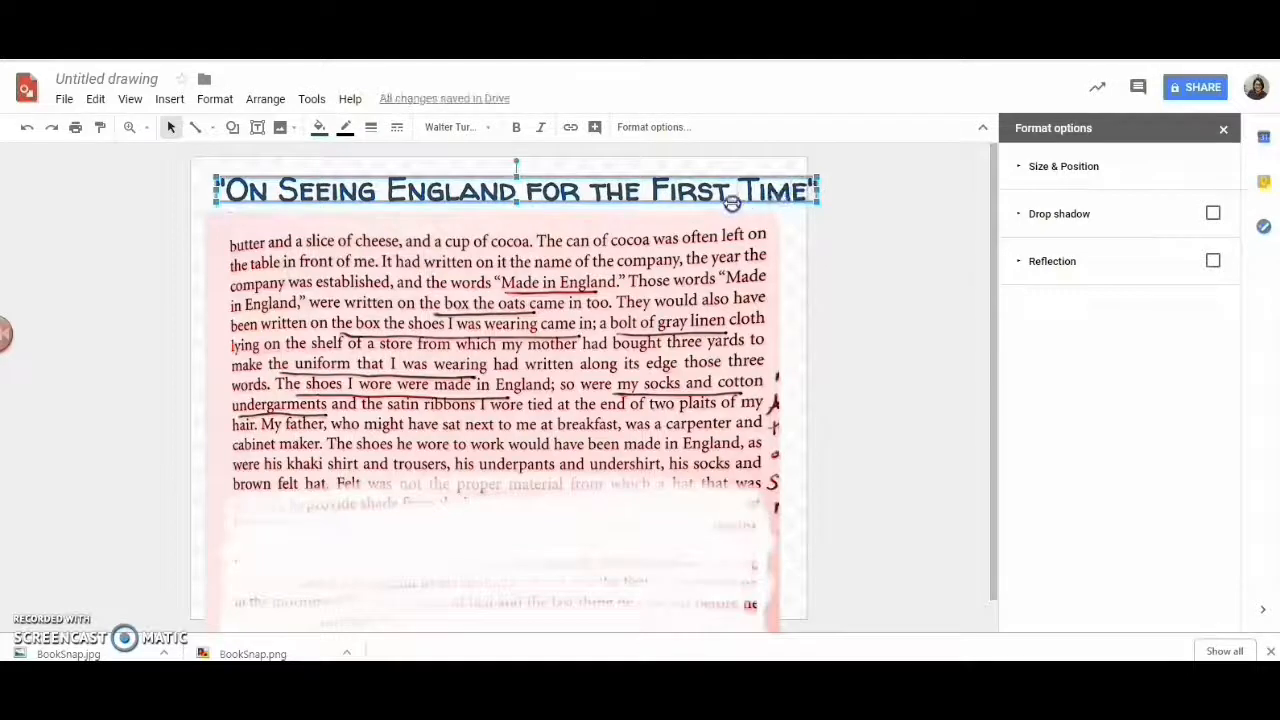
pyautogui.click(857, 232)
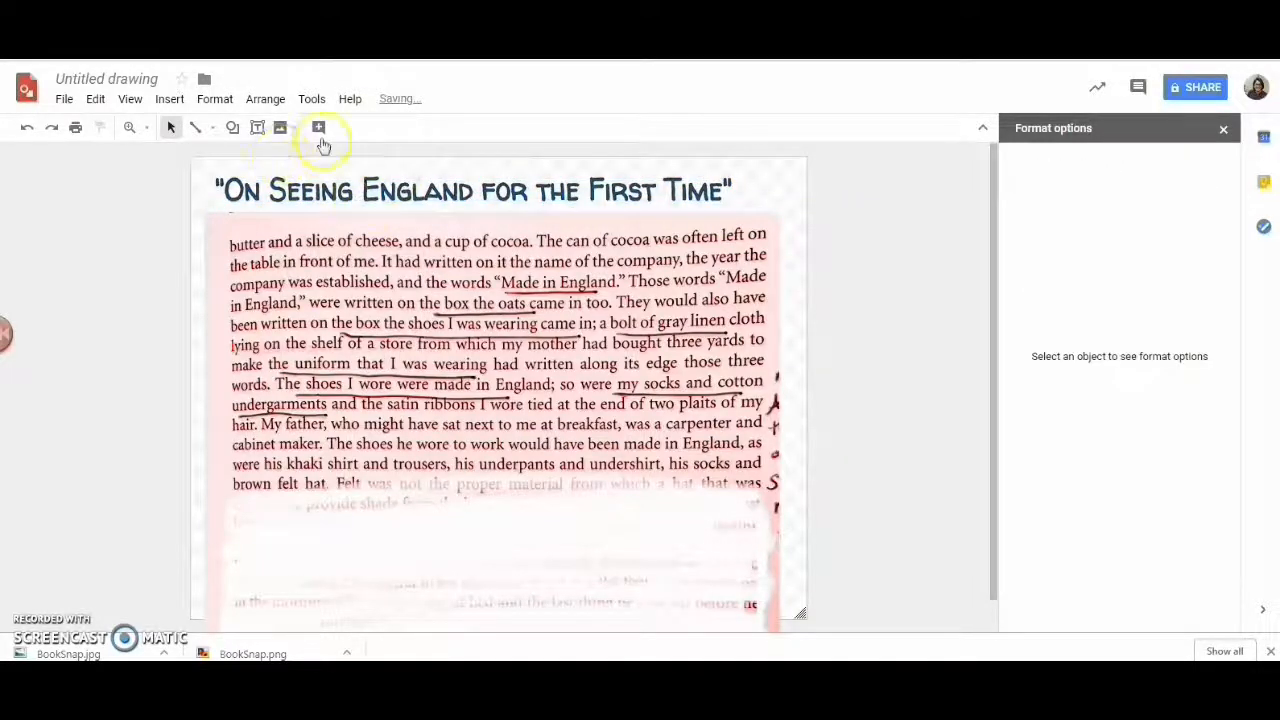
# Add word art reading "by Jamaica Kincaid" and fill it with black.
pyautogui.click(170, 99)
pyautogui.click(216, 256)
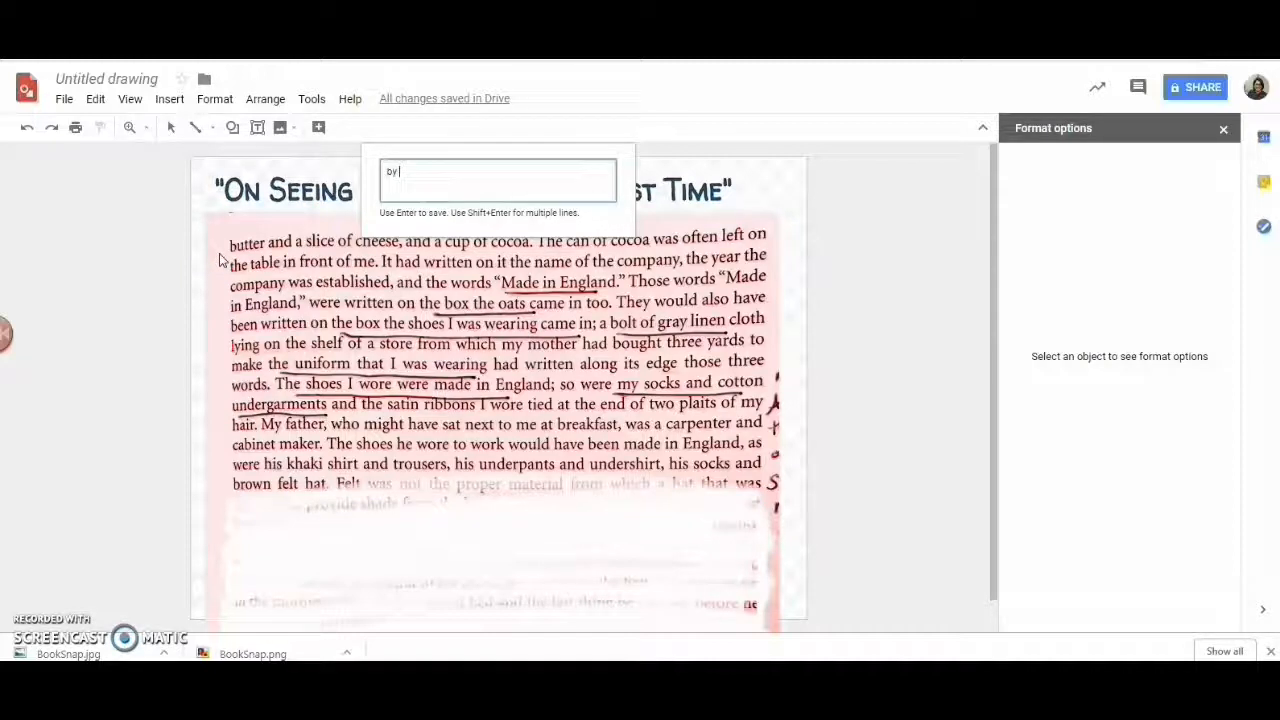
pyautogui.write('by Jamaica Kincaid')
pyautogui.press('Return')
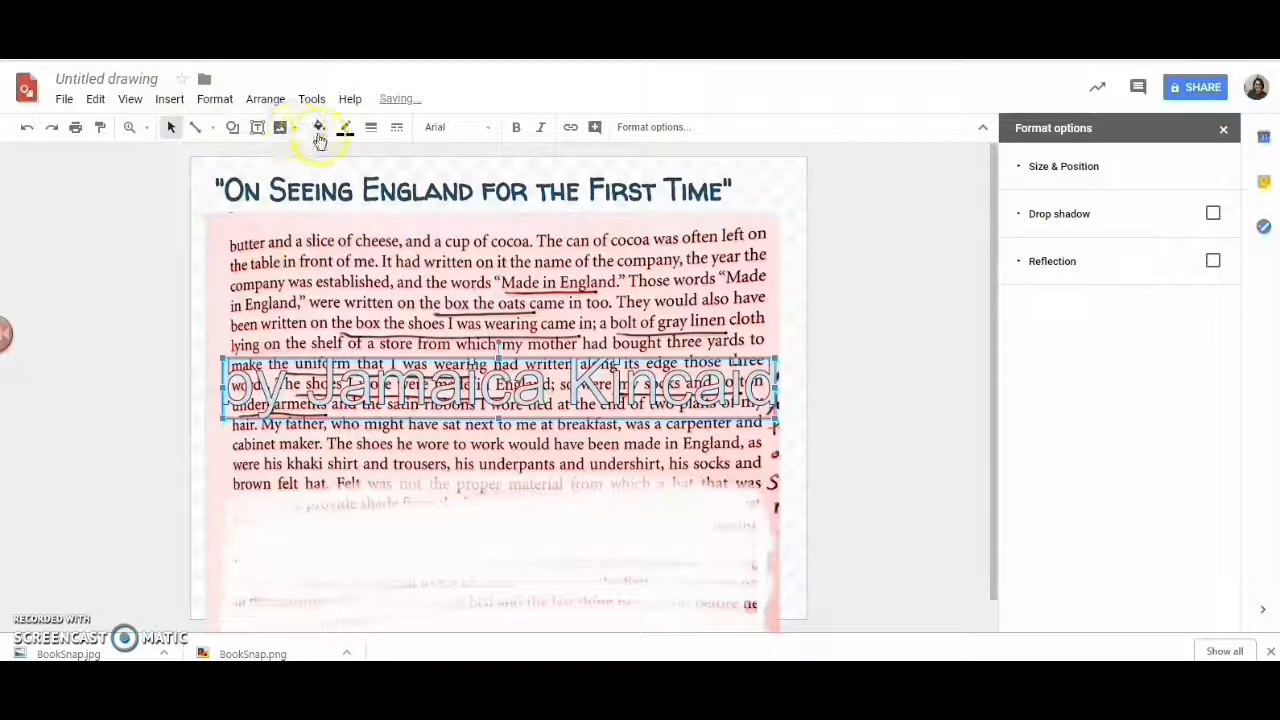
pyautogui.click(313, 135)
pyautogui.click(323, 207)
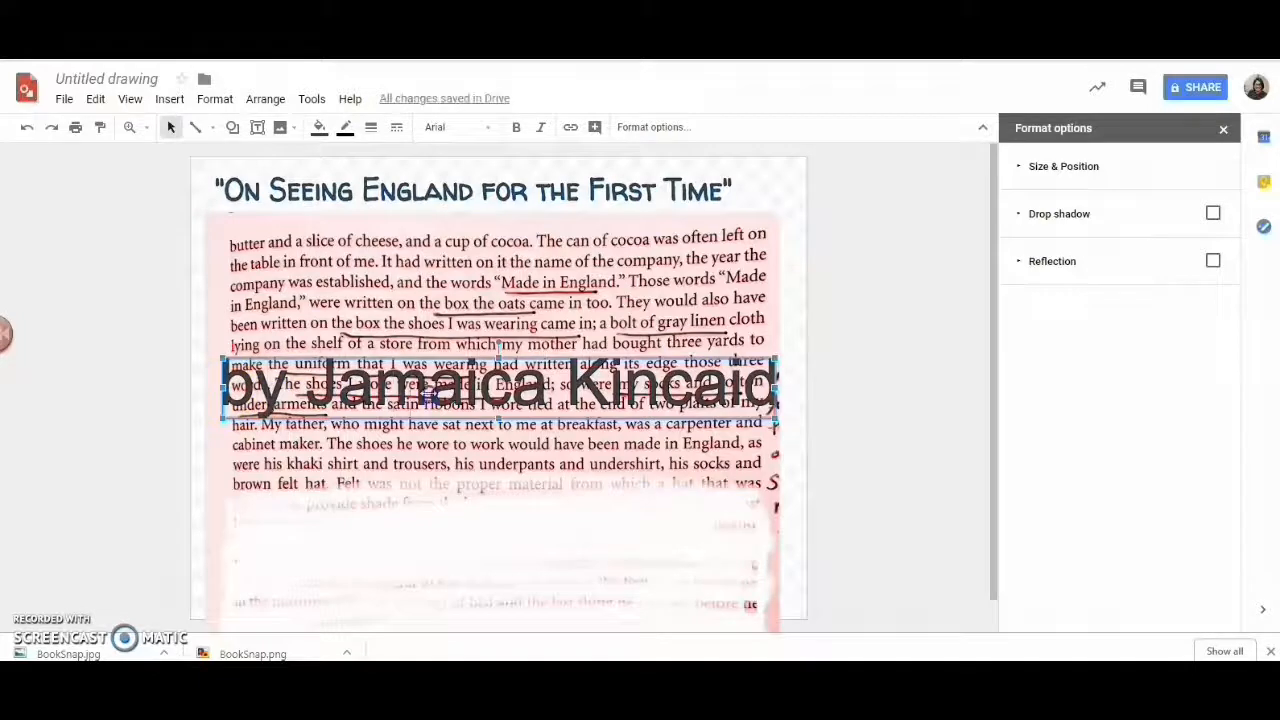
# Narrow the author word art to about half its width and move it up beneath the end of the title.
pyautogui.moveTo(499, 392); pyautogui.dragTo(500, 392)
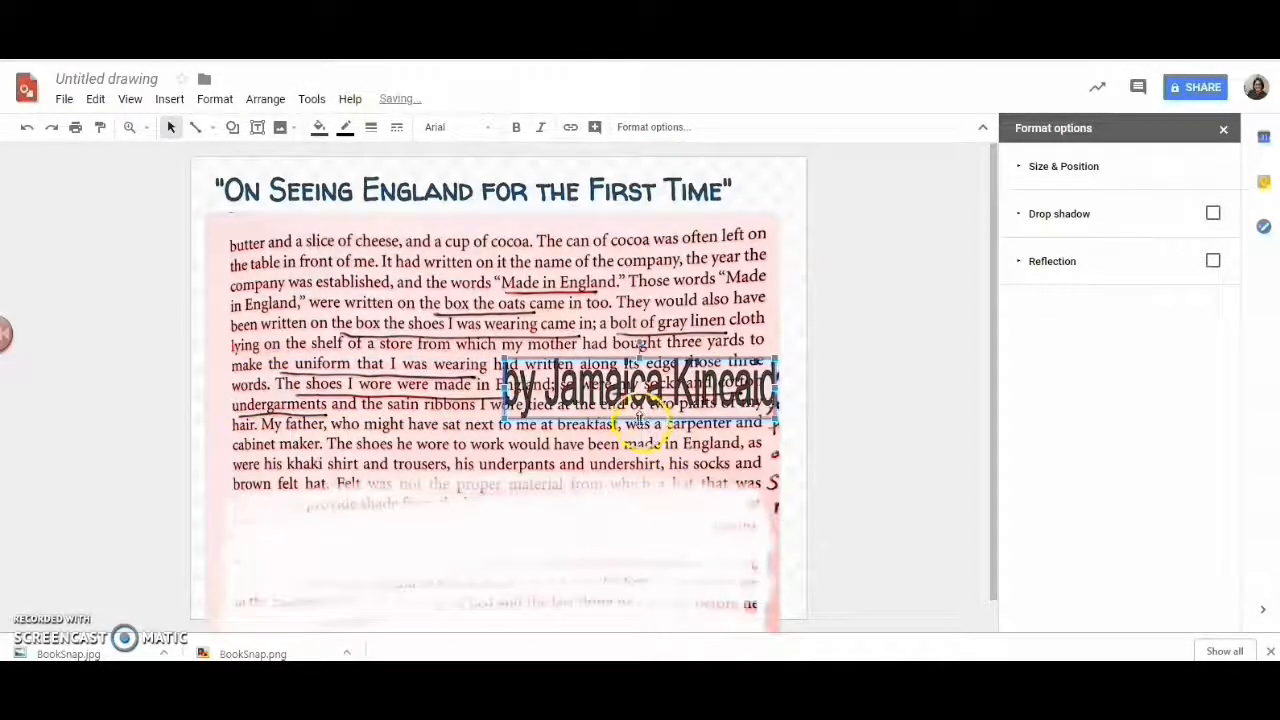
pyautogui.moveTo(641, 383); pyautogui.dragTo(663, 214)
# Change the stacking order of the title word art where it overlaps the author line.
pyautogui.click(428, 189)
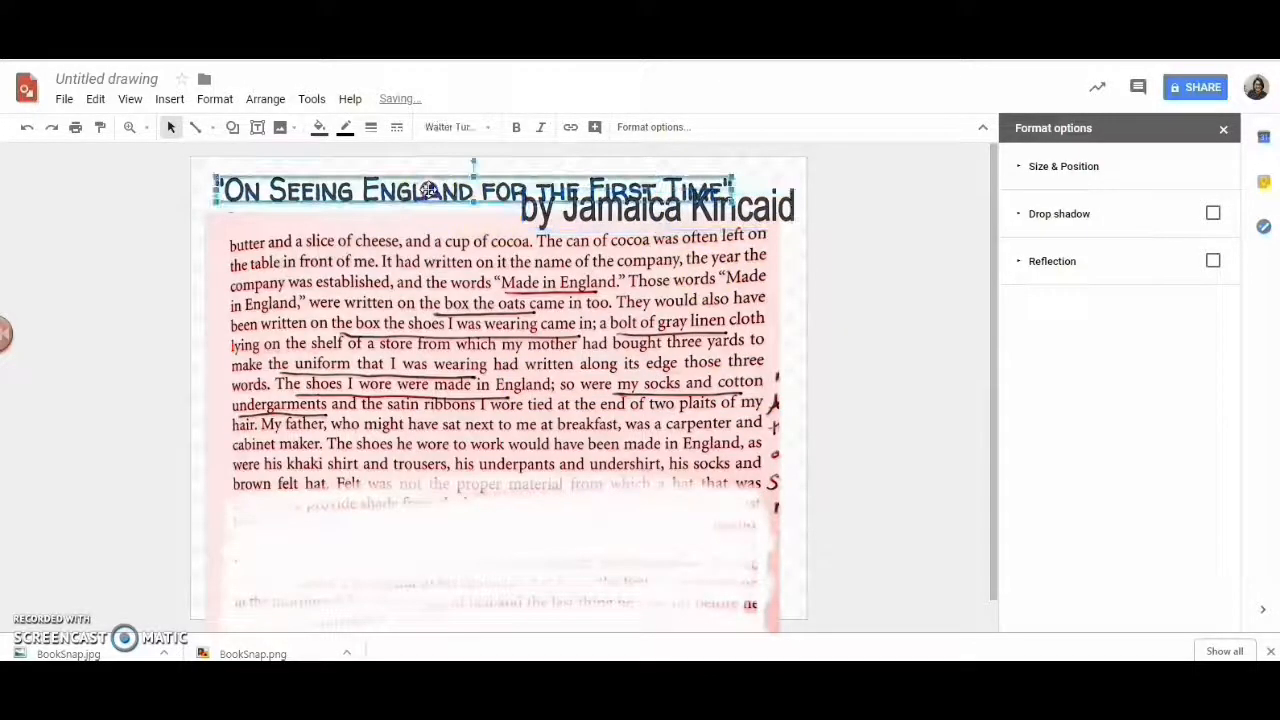
pyautogui.rightClick(428, 196)
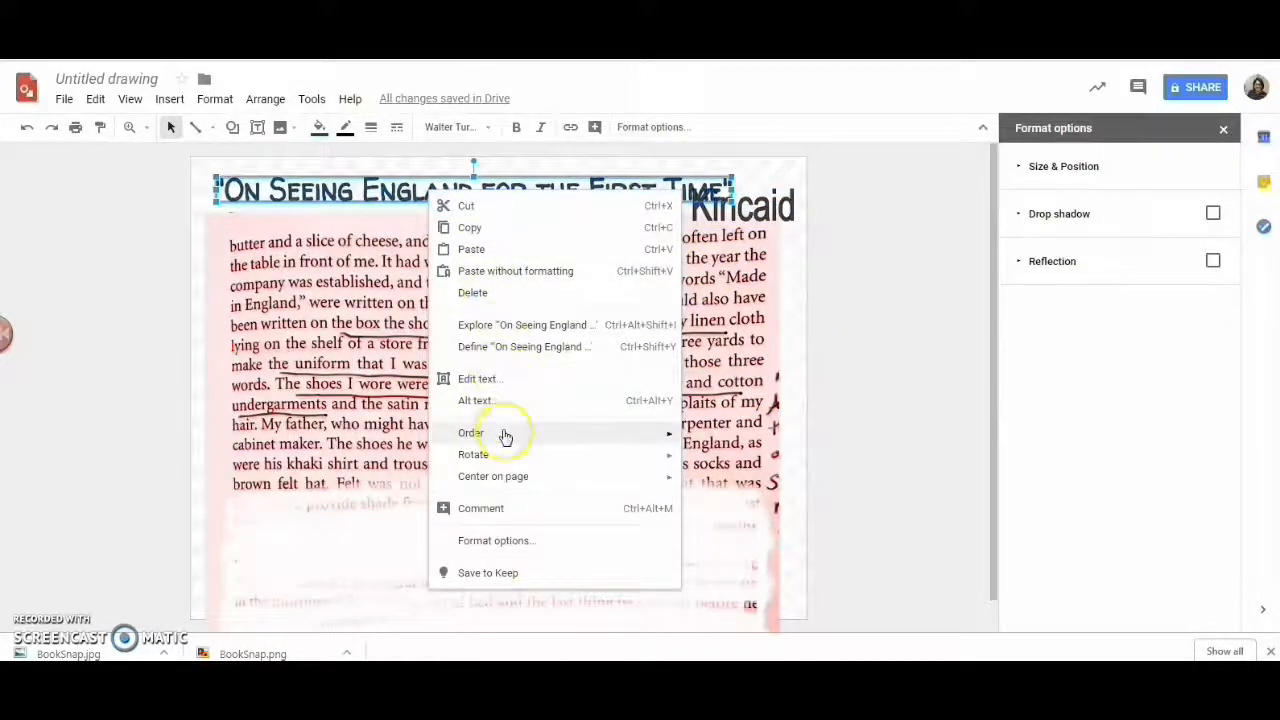
pyautogui.click(716, 437)
pyautogui.click(890, 390)
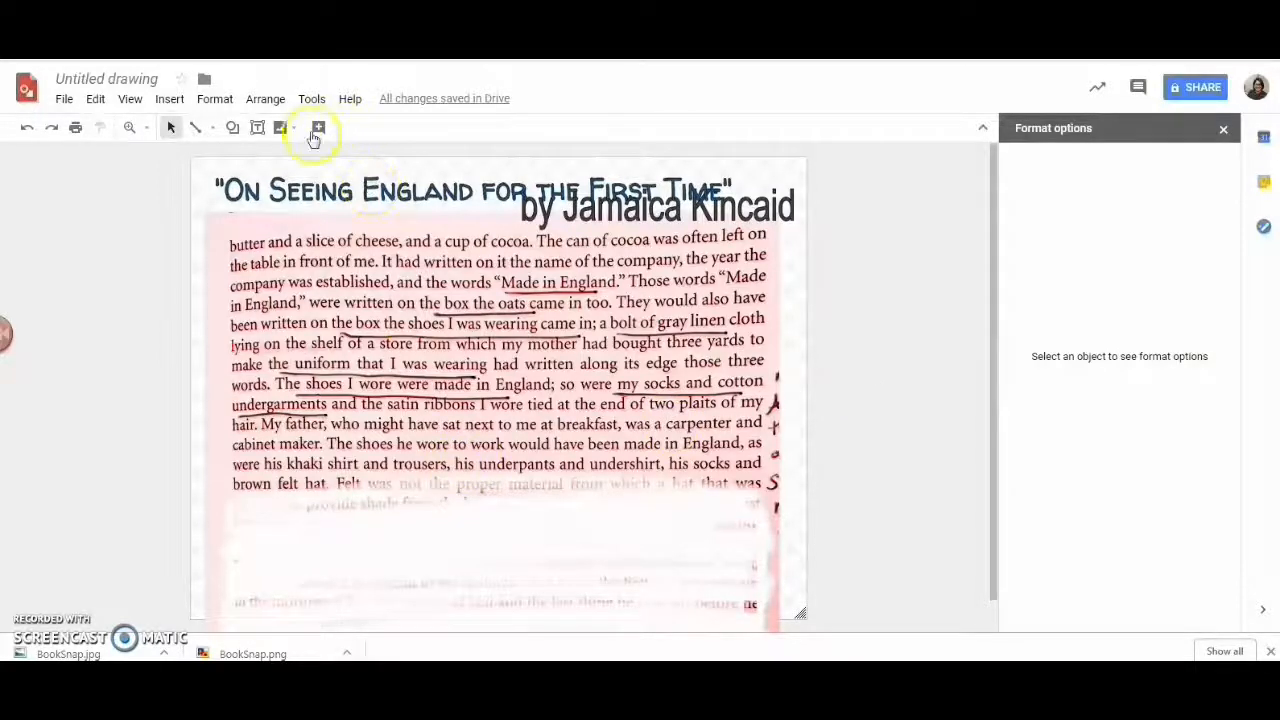
# Add a text box over the faded lower part of the passage and paste the copied reflection paragraph into it.
pyautogui.click(254, 130)
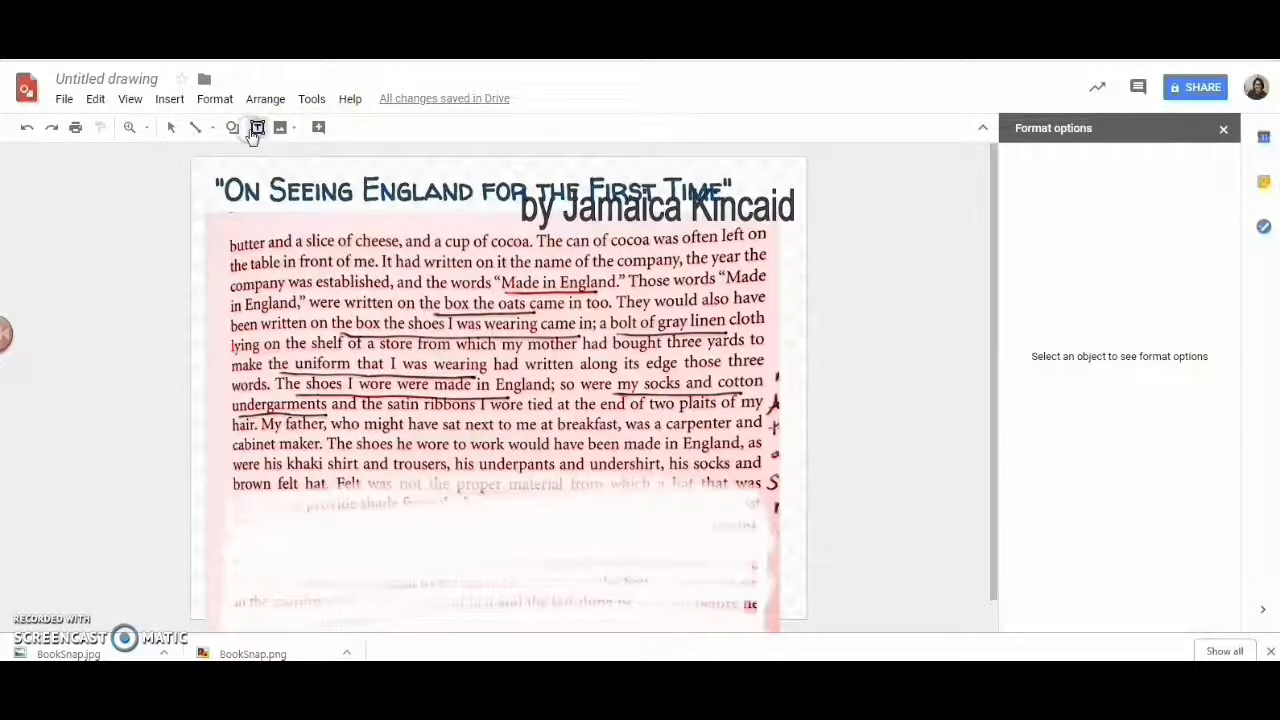
pyautogui.moveTo(236, 505); pyautogui.dragTo(560, 606)
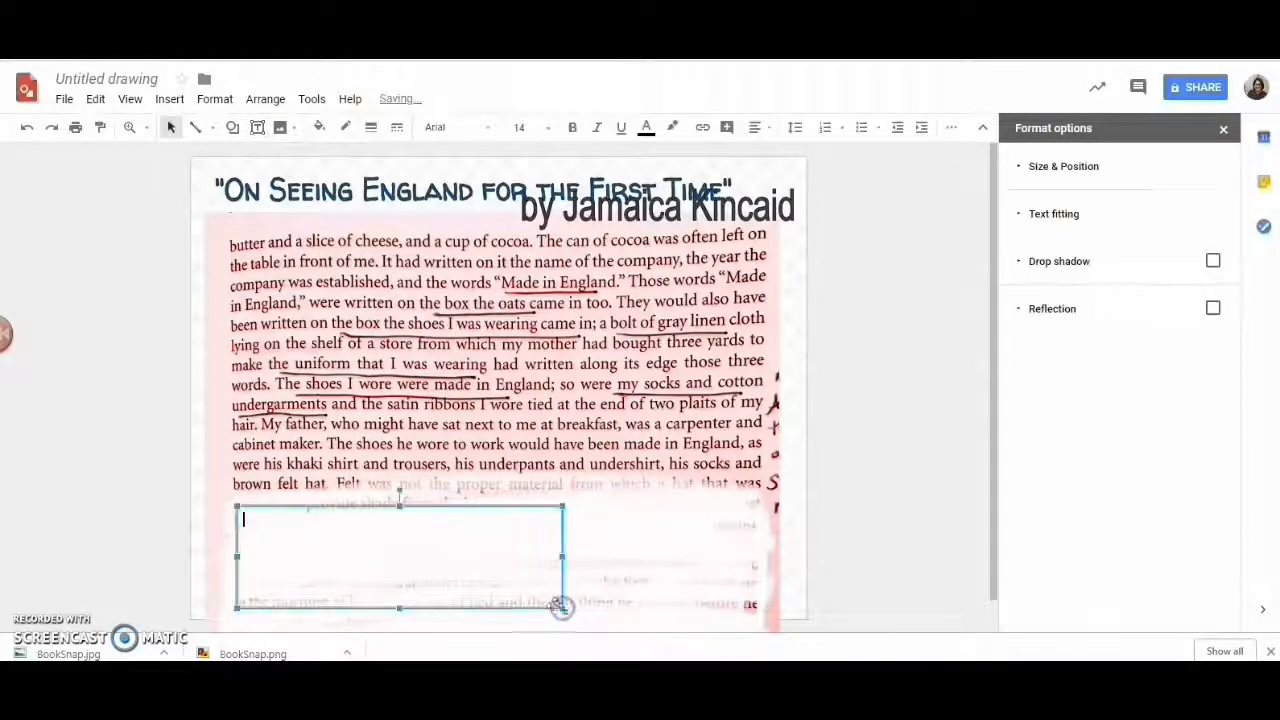
pyautogui.rightClick(394, 545)
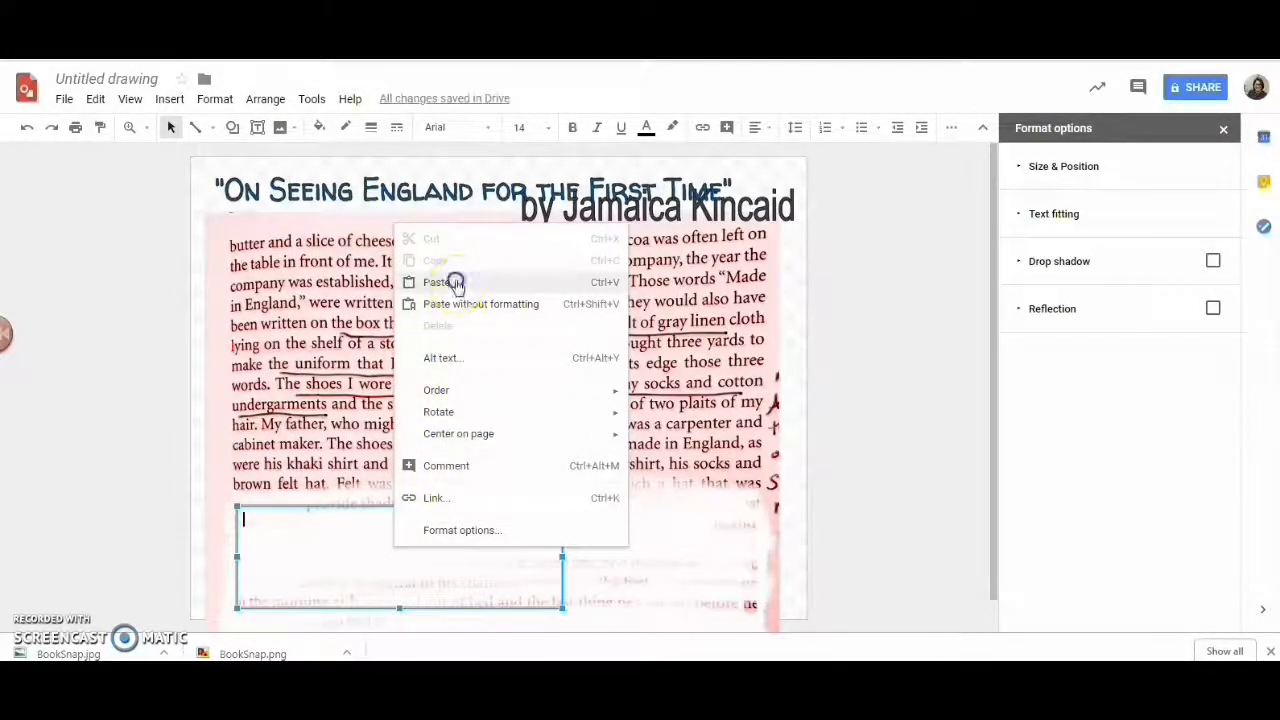
pyautogui.click(451, 282)
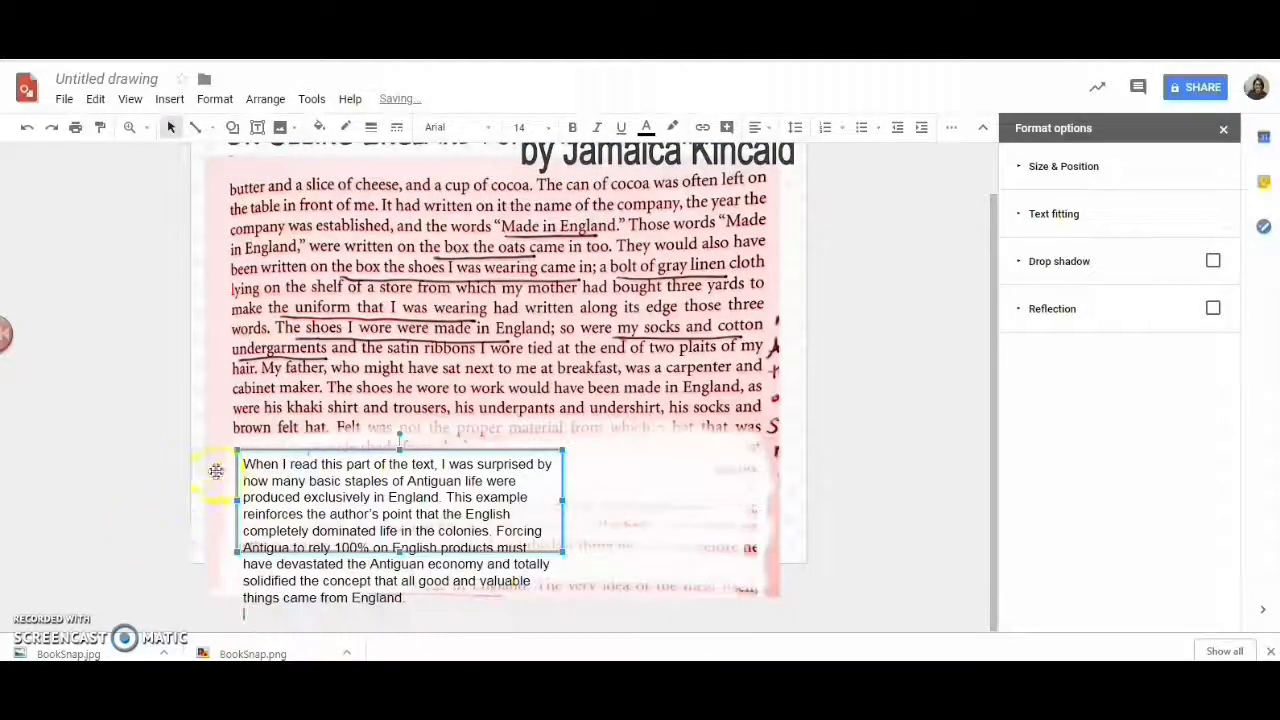
# Set the whole reflection paragraph to font size 12 so it fits inside its text box.
pyautogui.hotkey('ctrl', 'a')
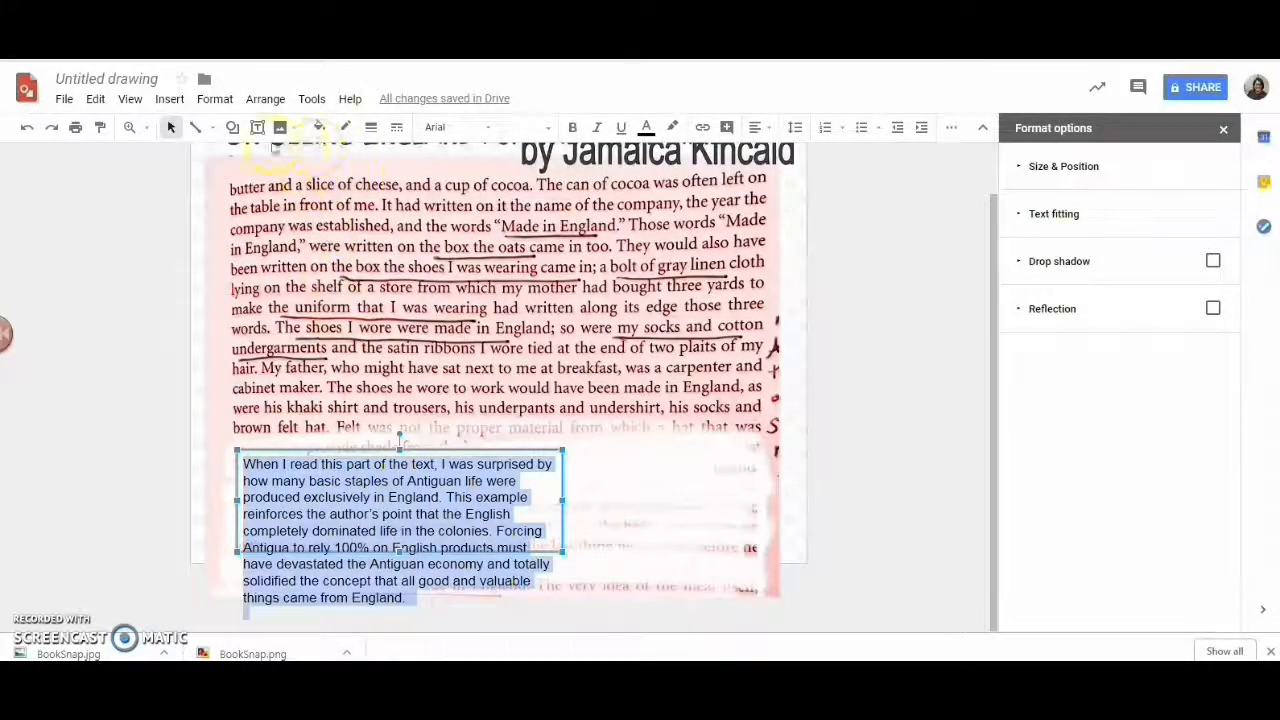
pyautogui.click(547, 128)
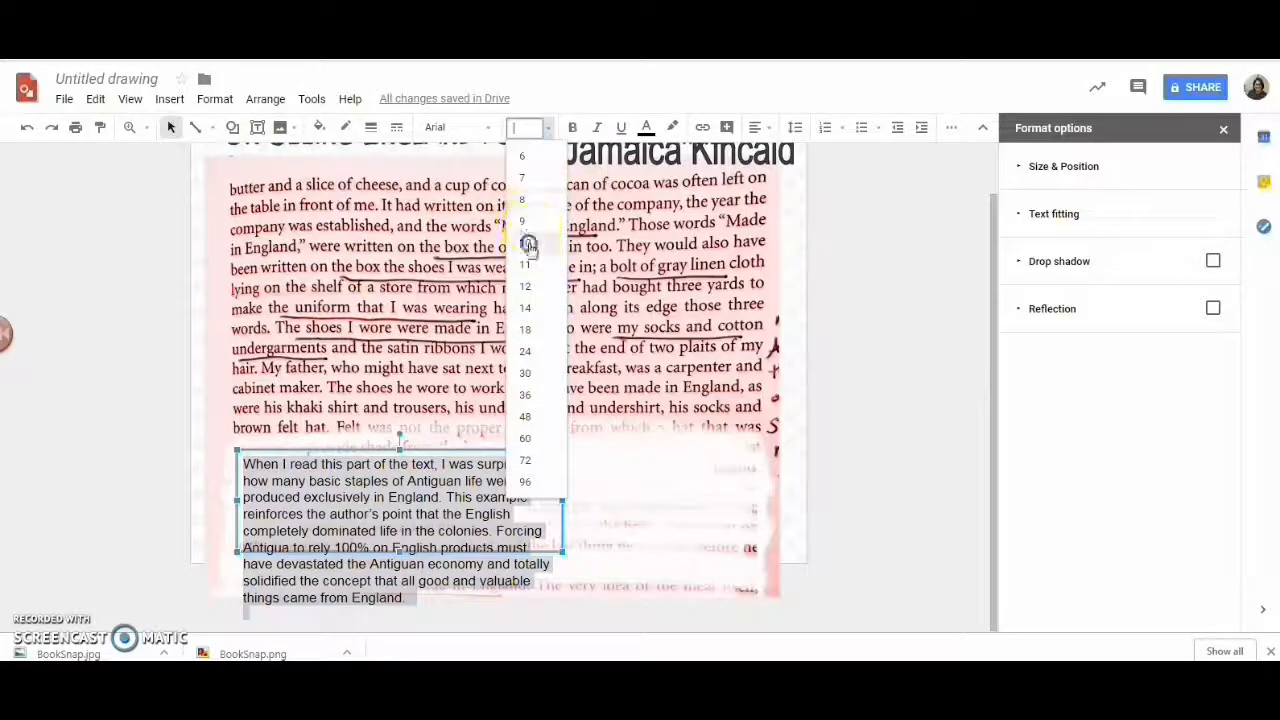
pyautogui.click(527, 244)
pyautogui.click(526, 127)
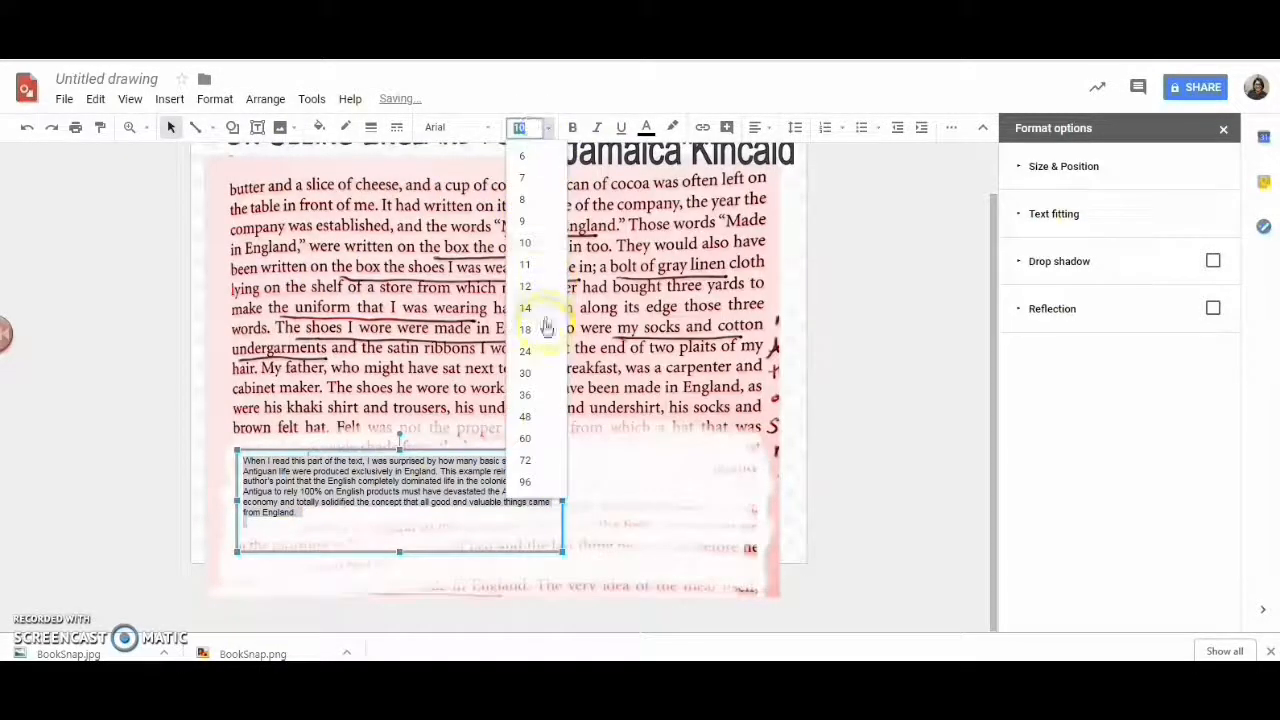
pyautogui.click(537, 309)
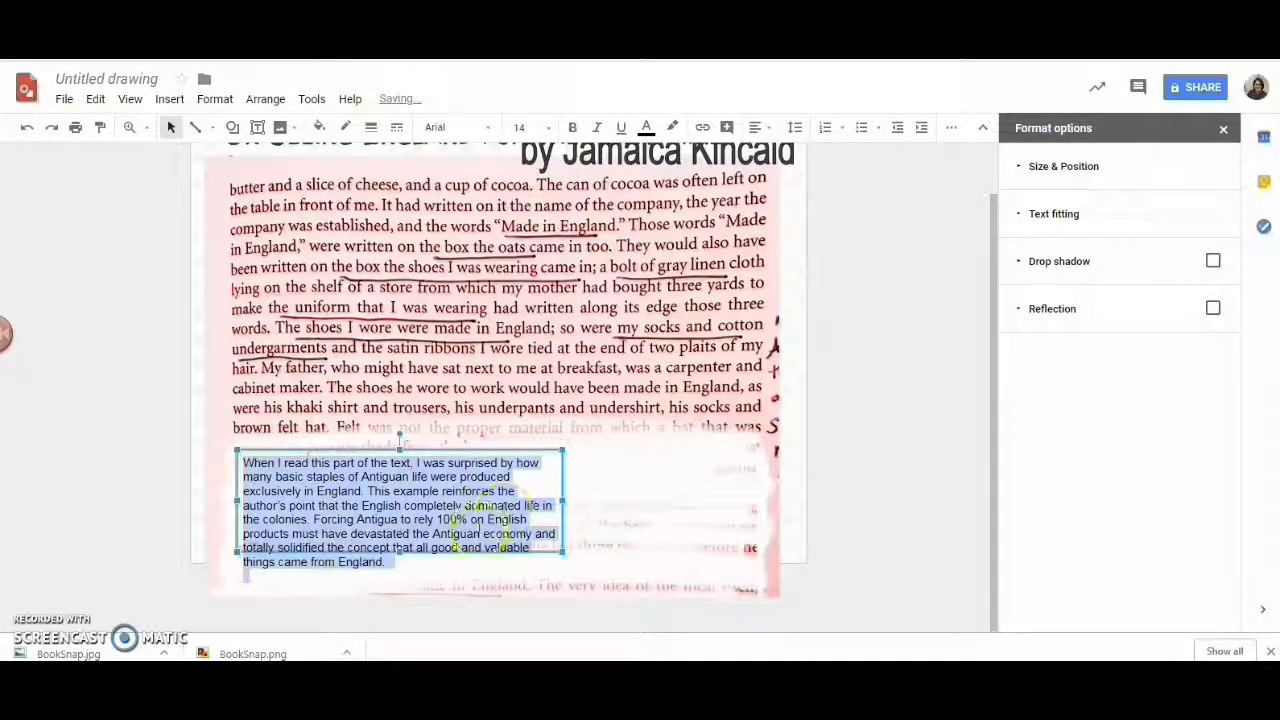
pyautogui.click(524, 128)
pyautogui.click(538, 268)
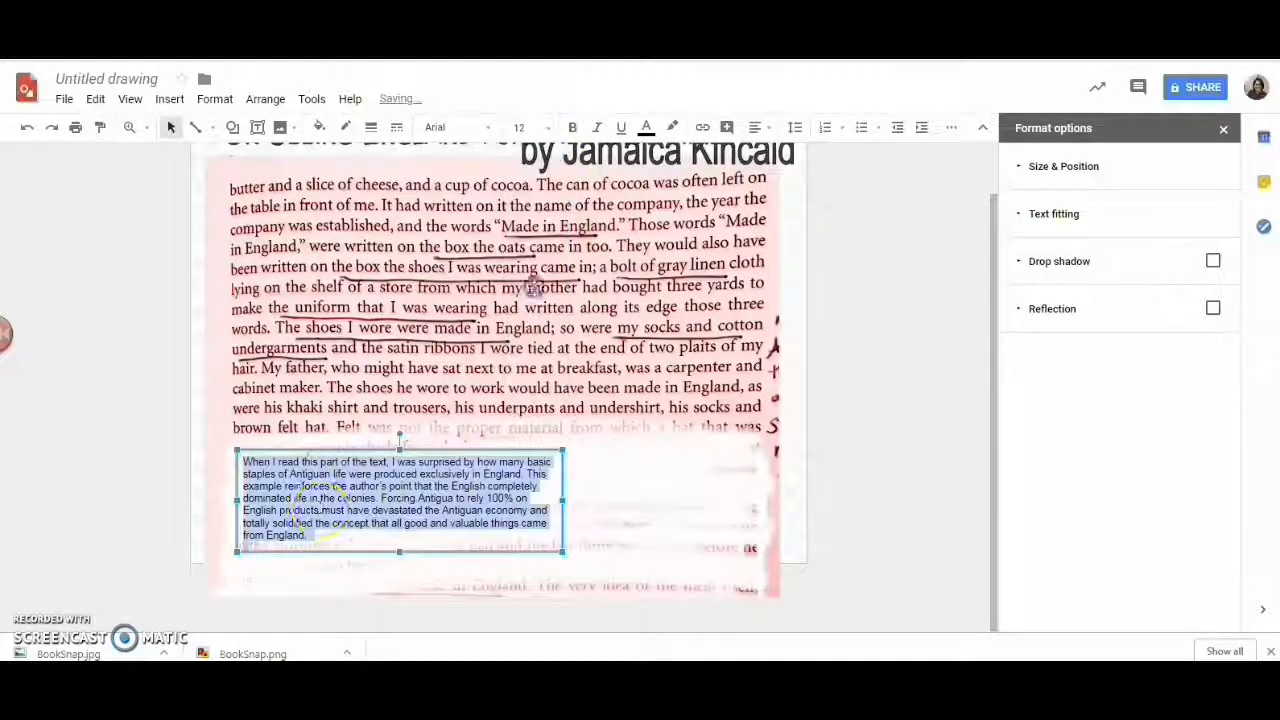
pyautogui.click(155, 512)
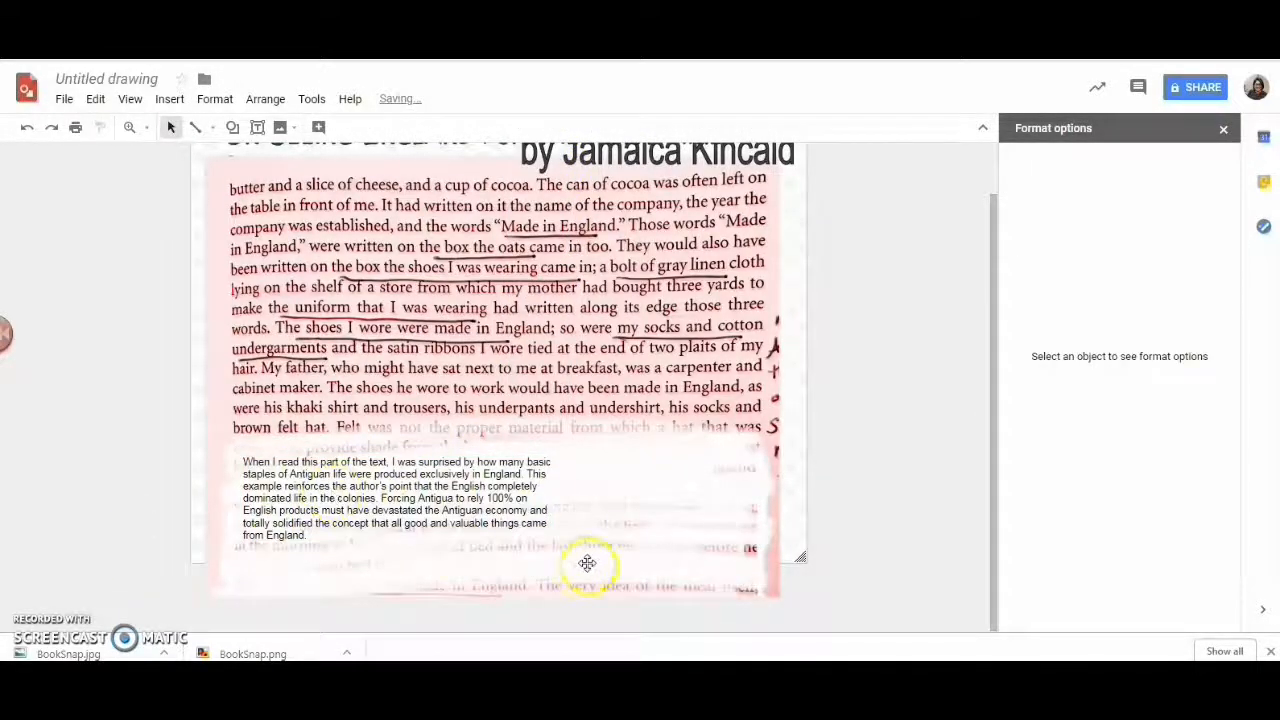
# Crop the bottom of the passage image so it ends just inside the page edge.
pyautogui.click(583, 563)
pyautogui.doubleClick(629, 541)
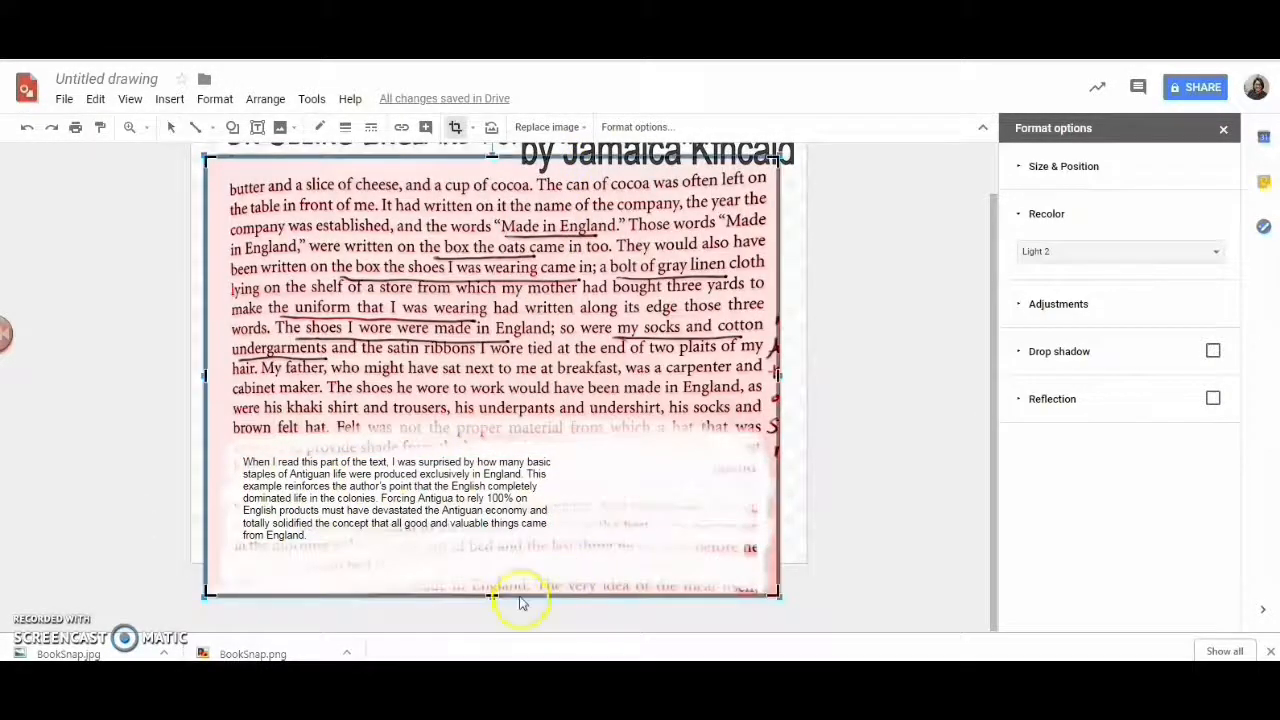
pyautogui.moveTo(491, 594); pyautogui.dragTo(505, 553)
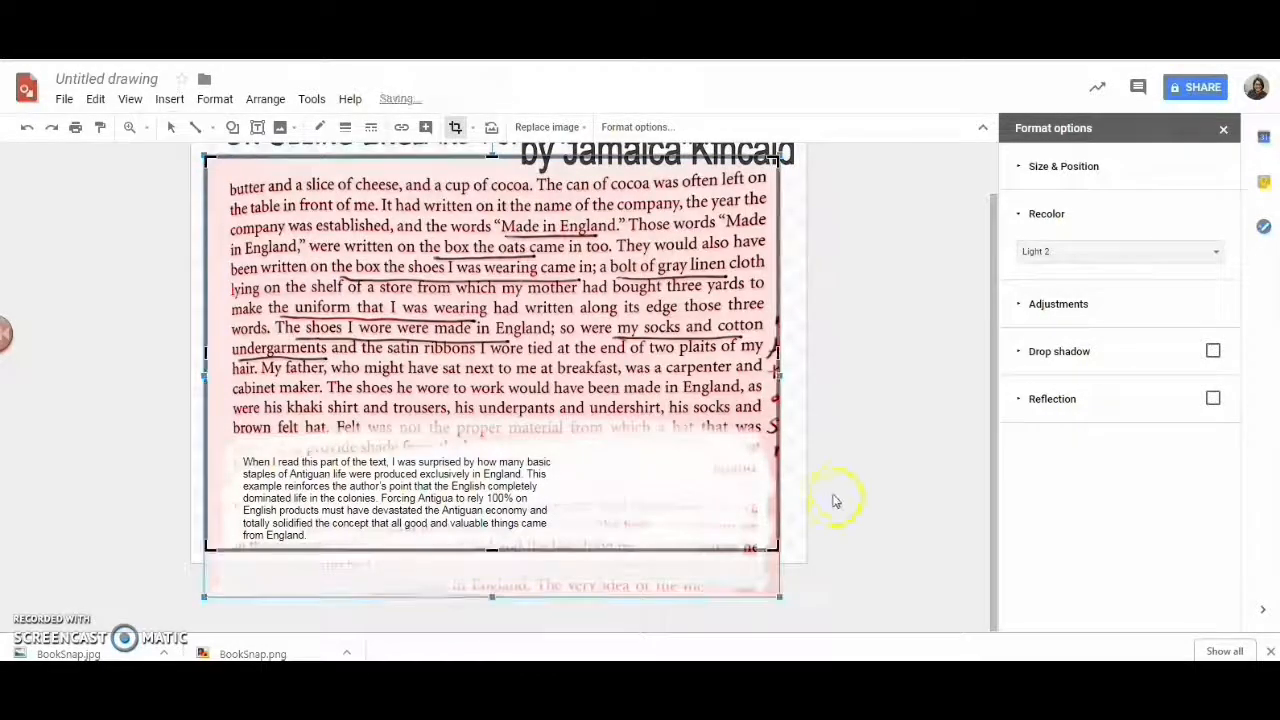
pyautogui.press('Return')
# Fill the reflection text box with white and give it a dashed border.
pyautogui.click(355, 500)
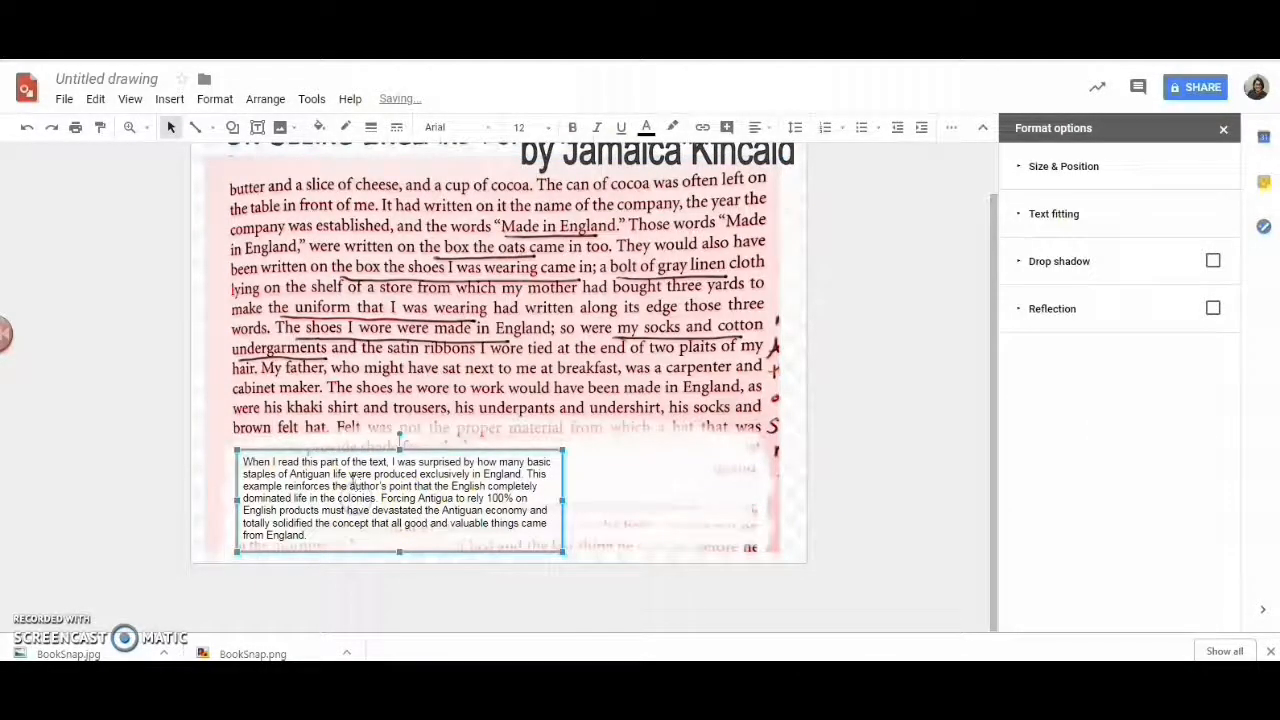
pyautogui.click(319, 127)
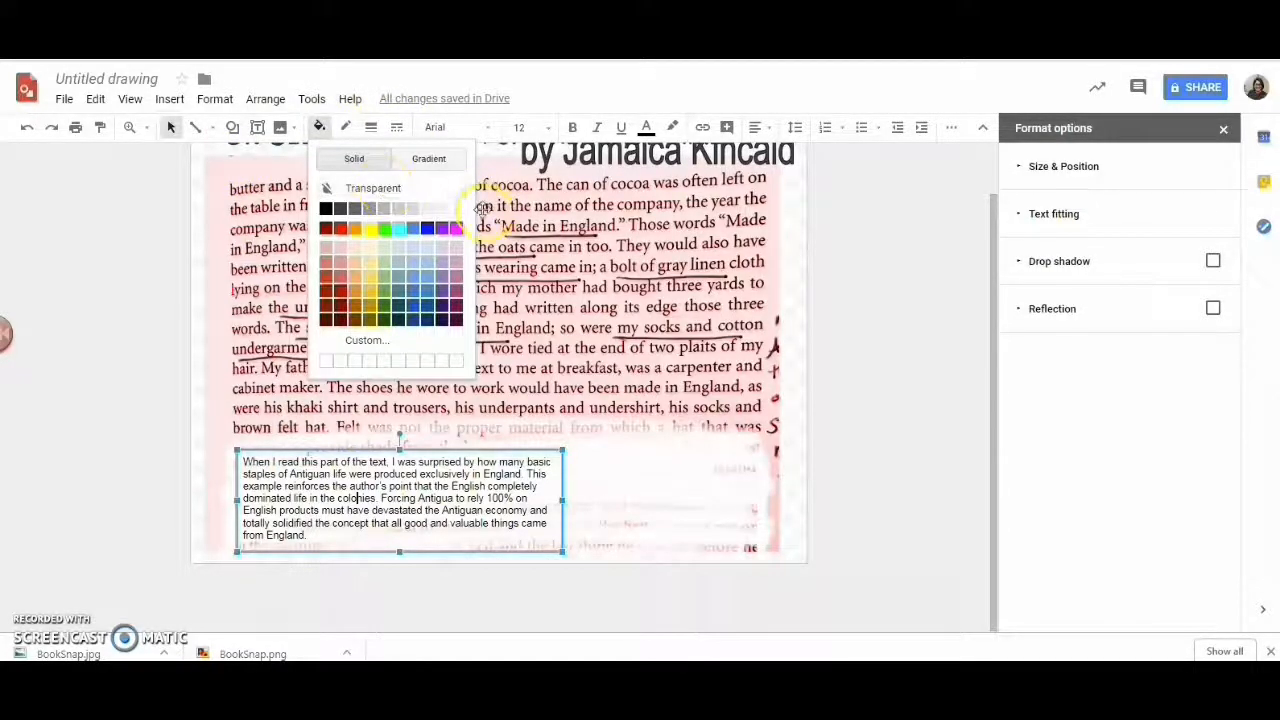
pyautogui.click(456, 208)
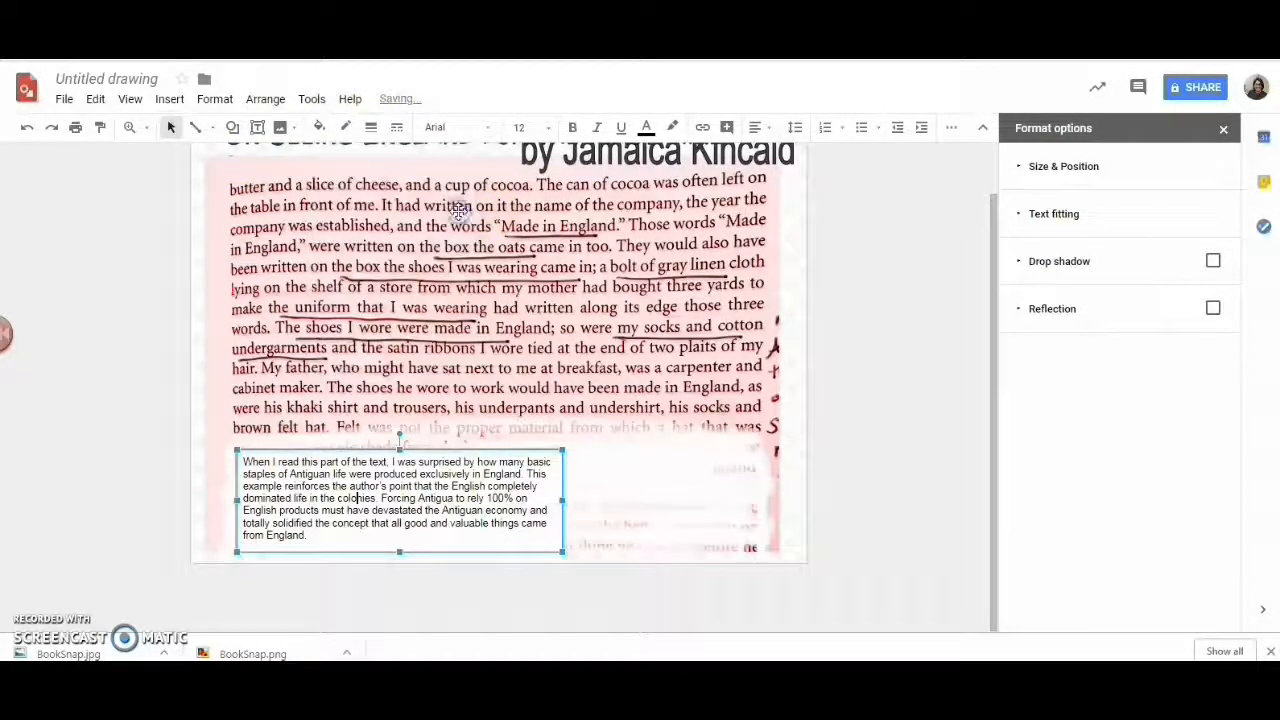
pyautogui.click(397, 133)
pyautogui.click(430, 208)
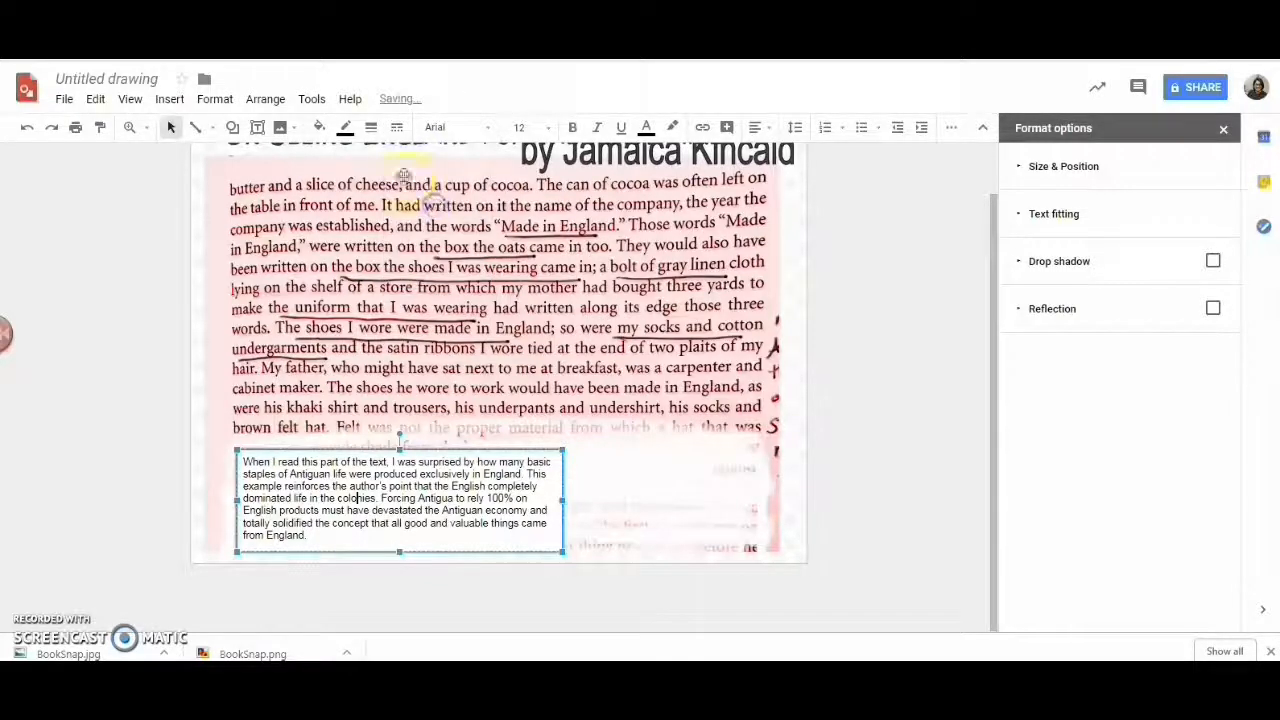
pyautogui.click(345, 128)
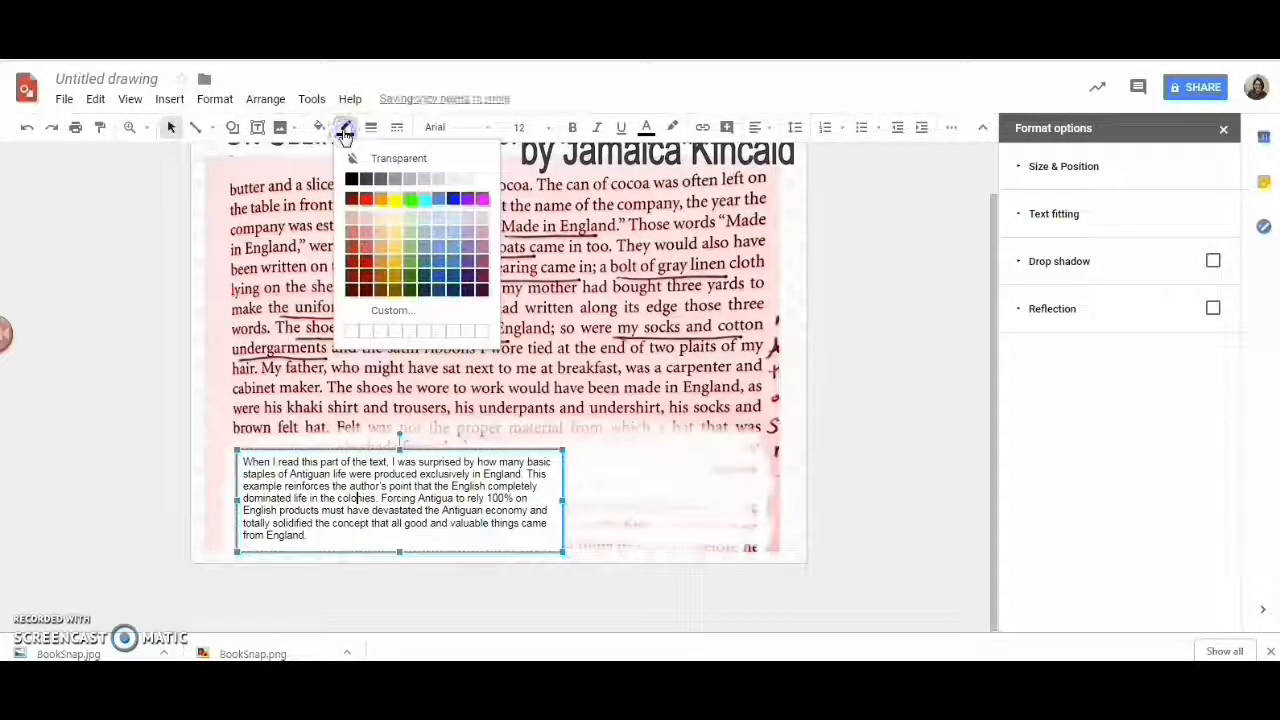
pyautogui.click(424, 244)
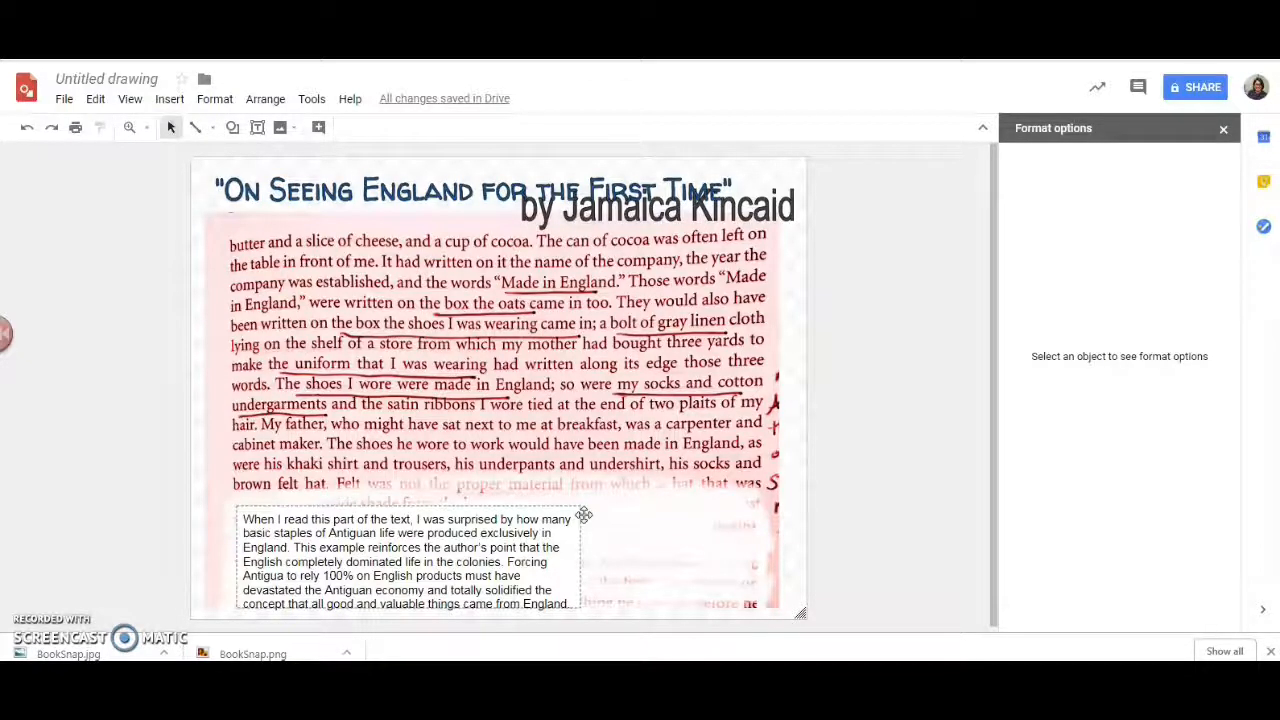
# Search the web for "identity" images and insert the word-patterned fingerprint into the drawing.
pyautogui.click(285, 128)
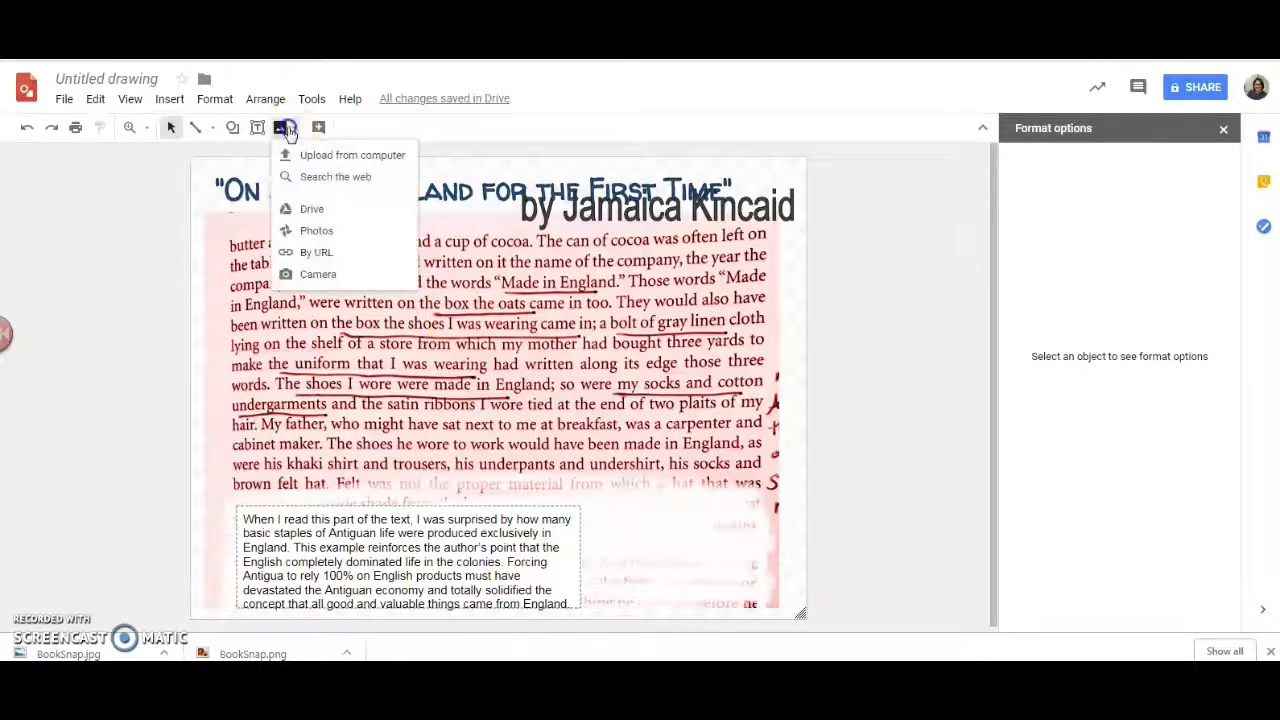
pyautogui.click(320, 177)
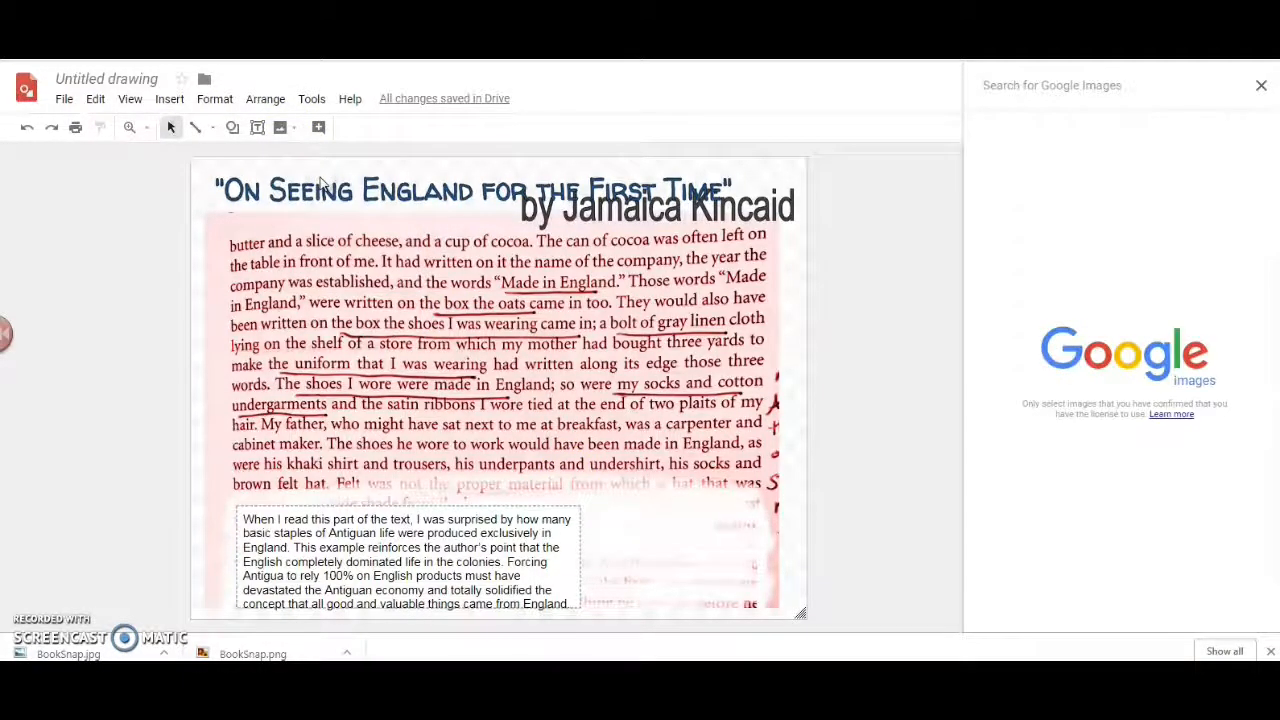
pyautogui.write('identity')
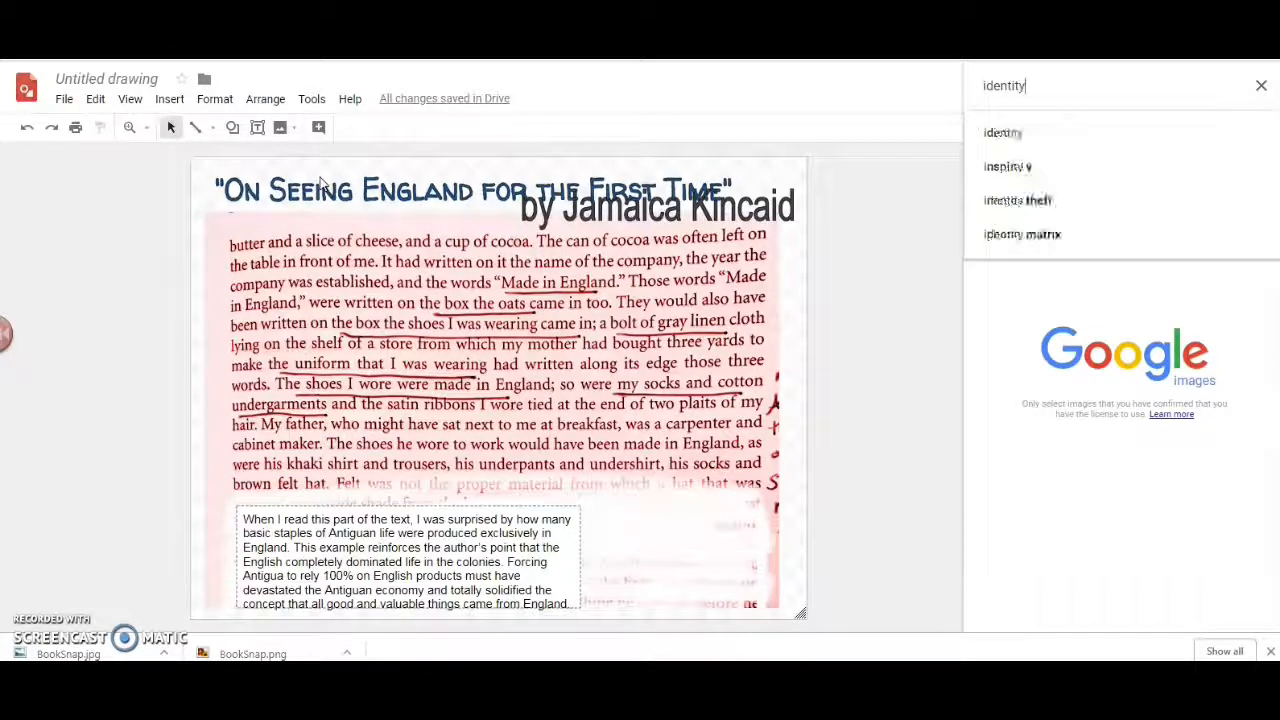
pyautogui.press('Return')
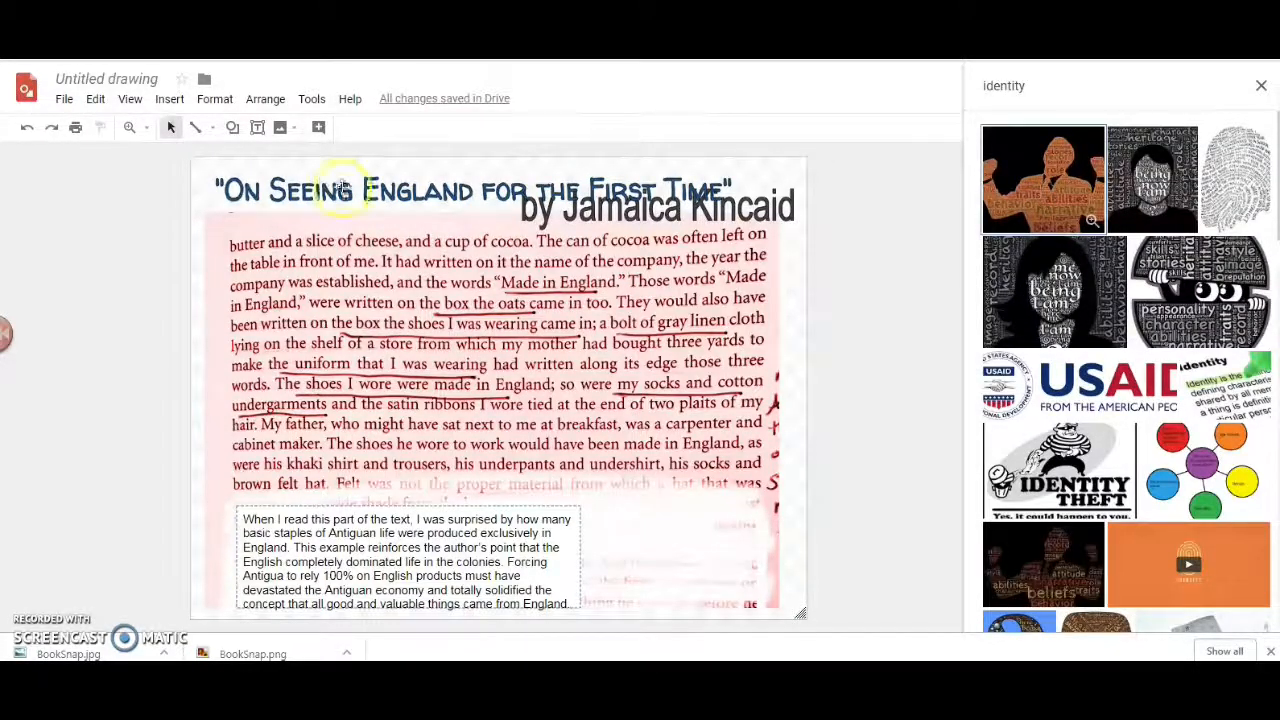
pyautogui.click(1232, 165)
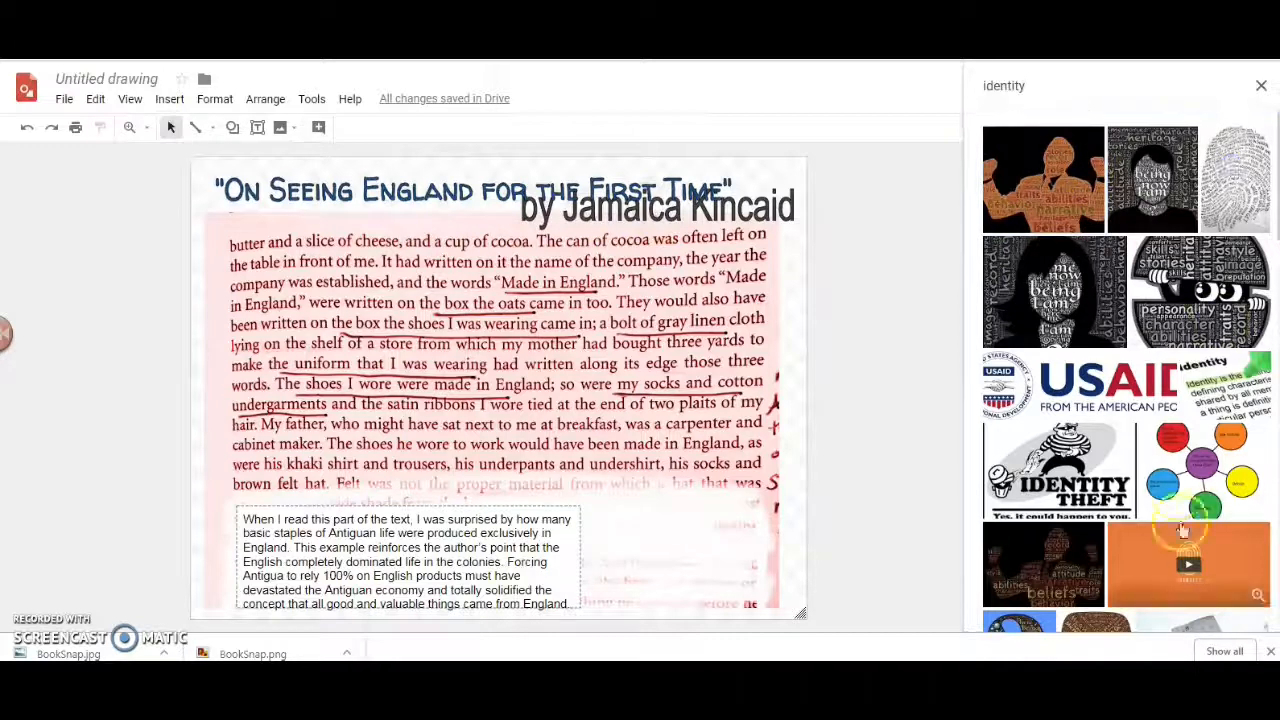
pyautogui.click(1242, 614)
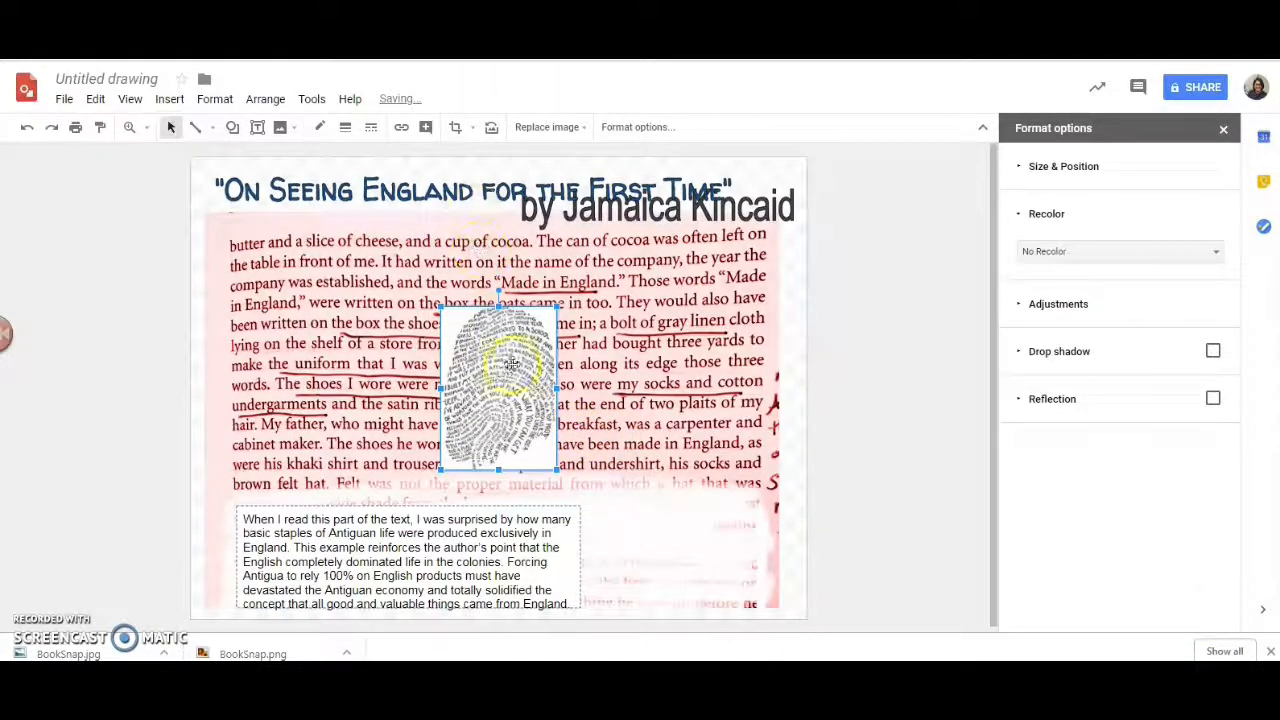
# Shrink the fingerprint image and place it in the lower-right corner of the passage image.
pyautogui.moveTo(654, 510); pyautogui.dragTo(652, 516)
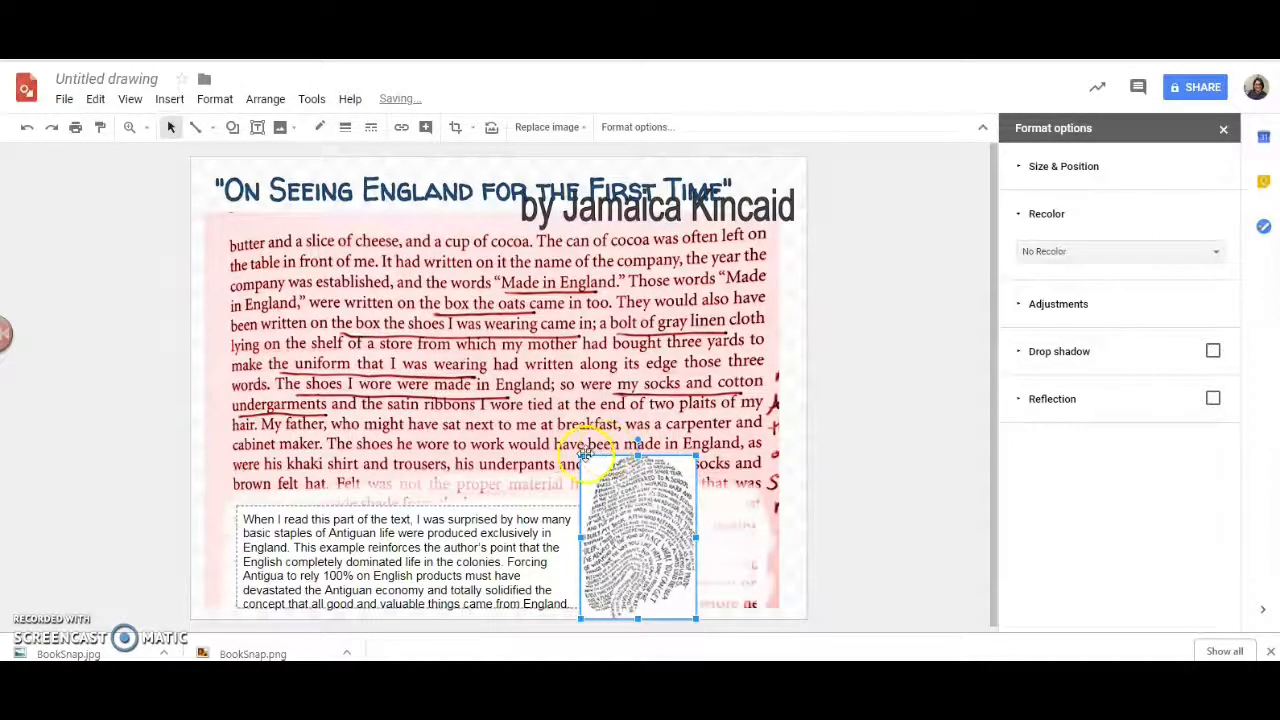
pyautogui.moveTo(581, 456); pyautogui.dragTo(651, 499)
pyautogui.moveTo(660, 549); pyautogui.dragTo(744, 540)
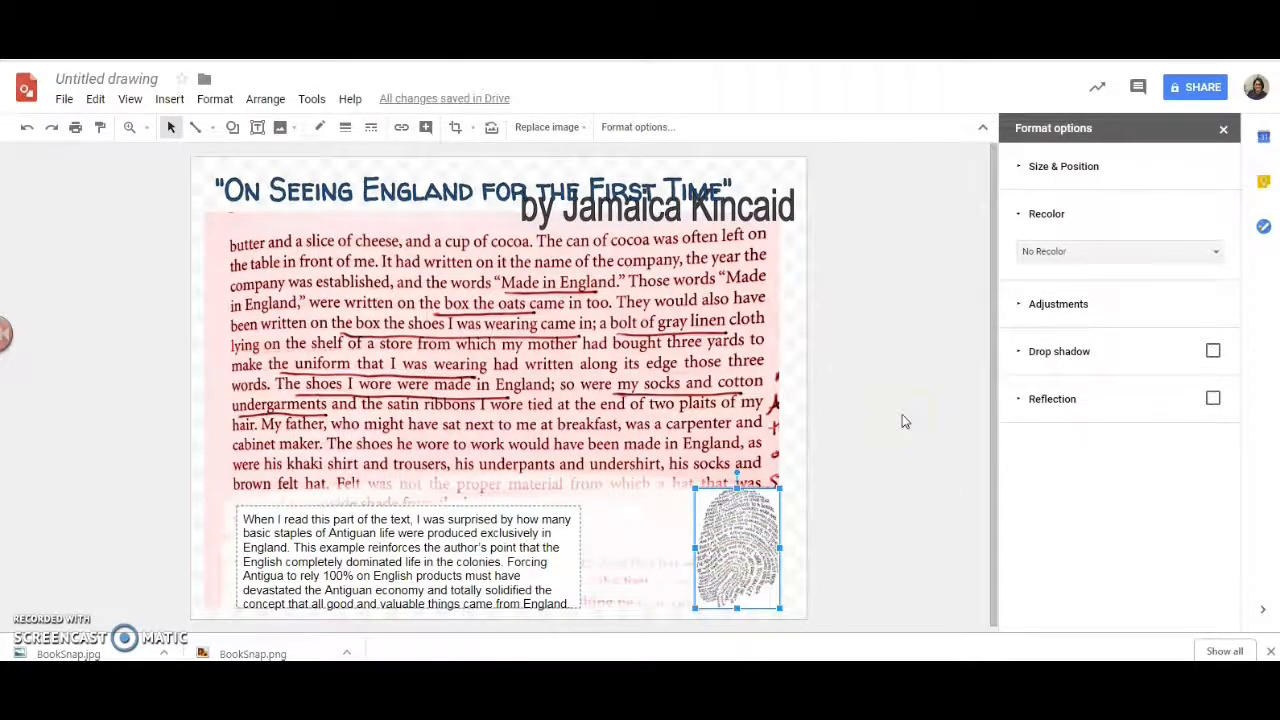
pyautogui.click(903, 421)
# Search the web for "owner" images and insert the red "For Sale by Owner" sign.
pyautogui.click(279, 128)
pyautogui.click(340, 180)
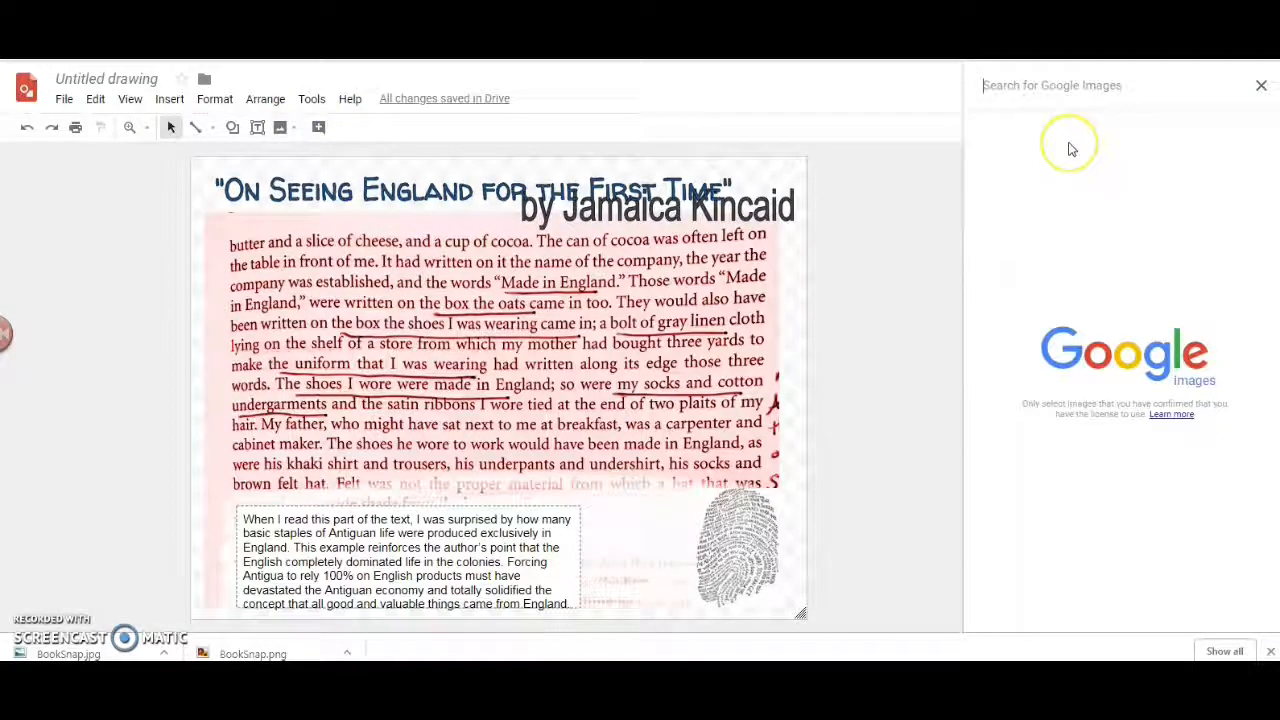
pyautogui.write('o')
pyautogui.press('BackSpace')
pyautogui.write('ownder')
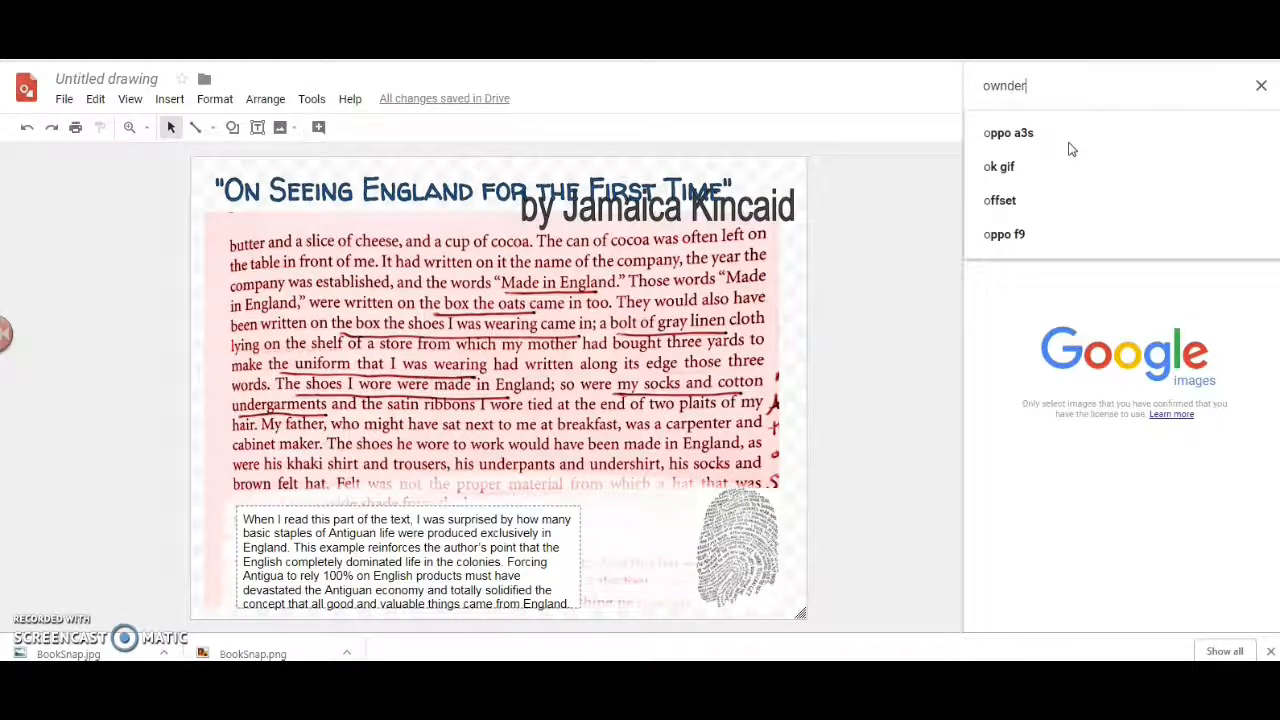
pyautogui.press('BackSpace')
pyautogui.press('BackSpace')
pyautogui.press('BackSpace')
pyautogui.write('er')
pyautogui.press('Return')
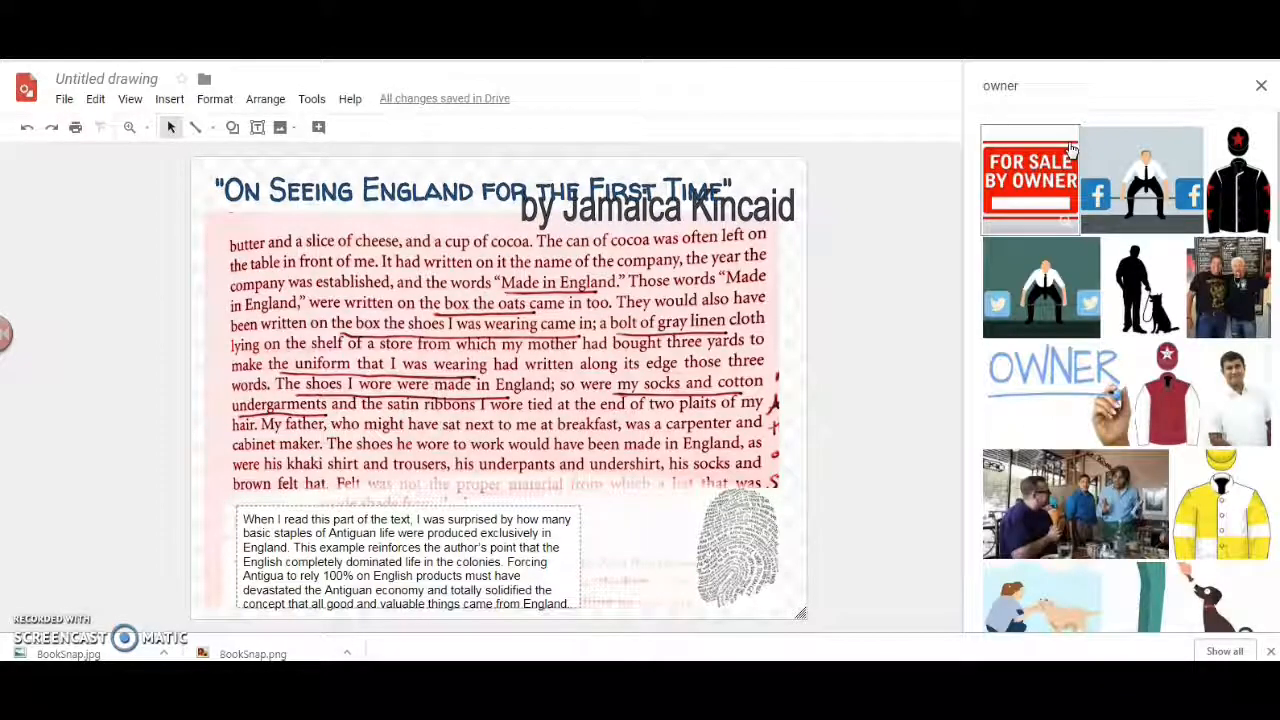
pyautogui.click(1068, 150)
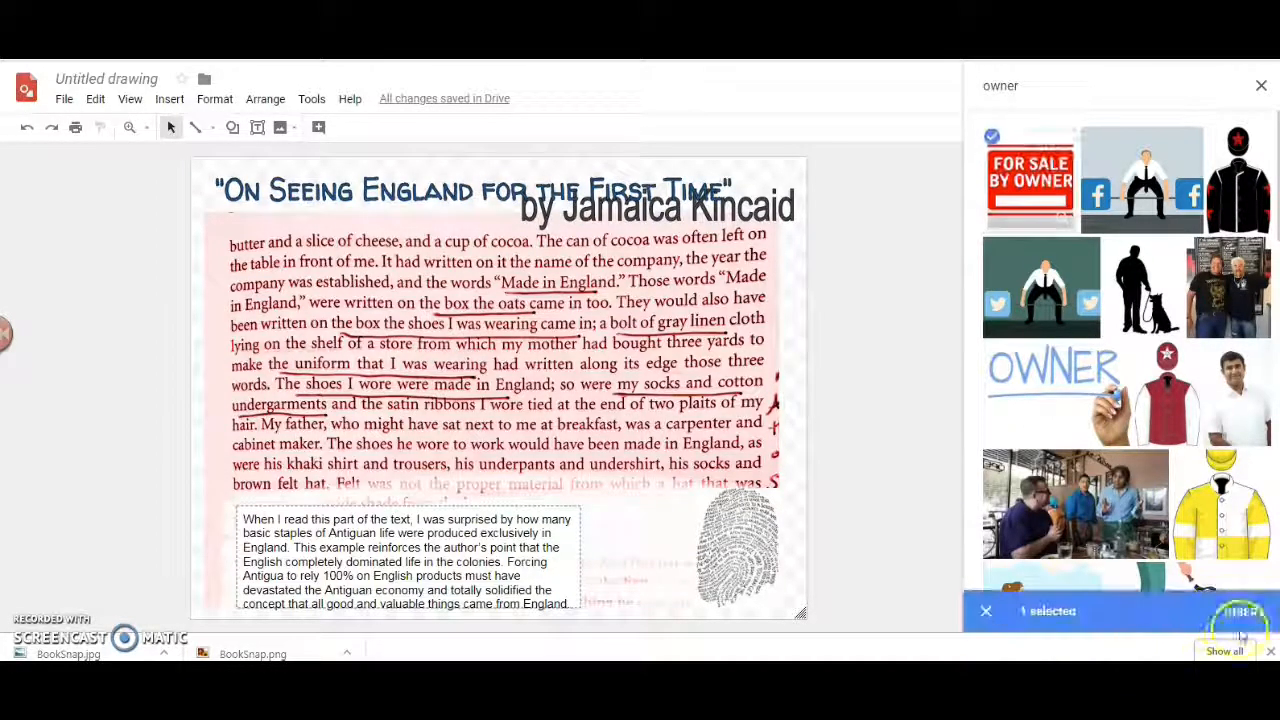
pyautogui.click(1245, 611)
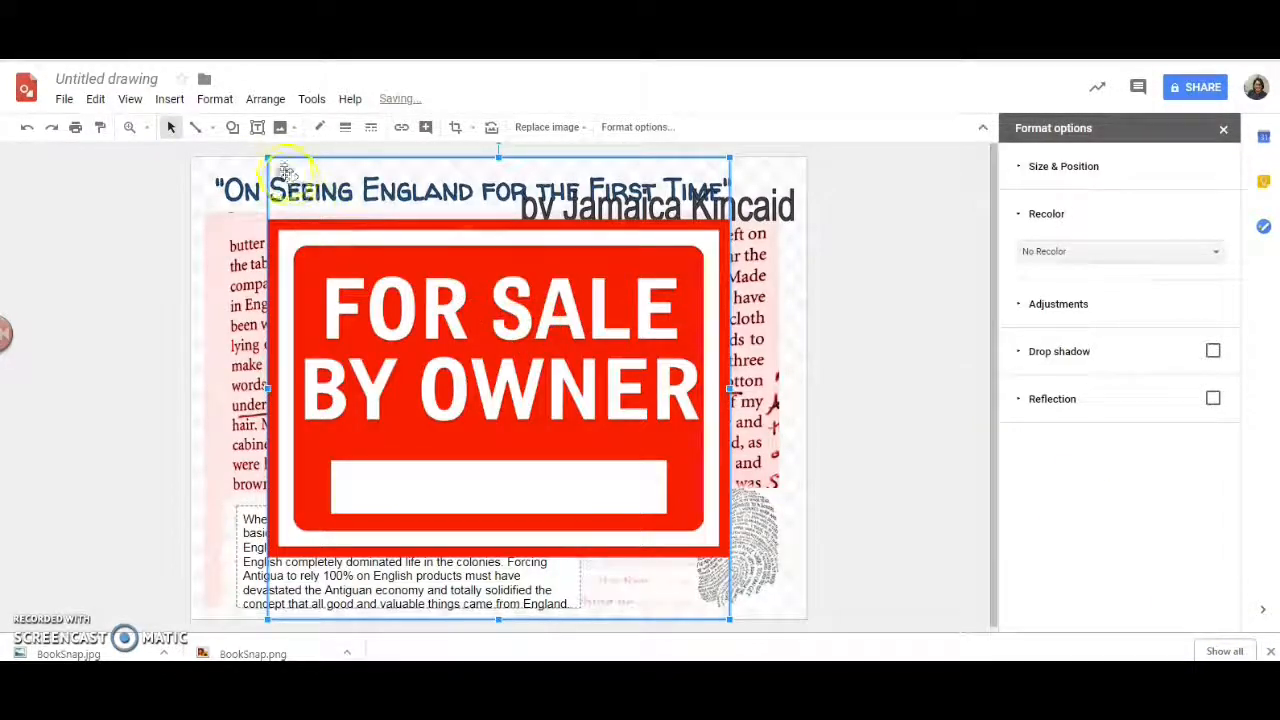
# Shrink the "For Sale by Owner" sign, tilt it slightly clockwise and place it between the text box and the fingerprint.
pyautogui.moveTo(270, 160); pyautogui.dragTo(568, 462)
pyautogui.moveTo(614, 537); pyautogui.dragTo(636, 540)
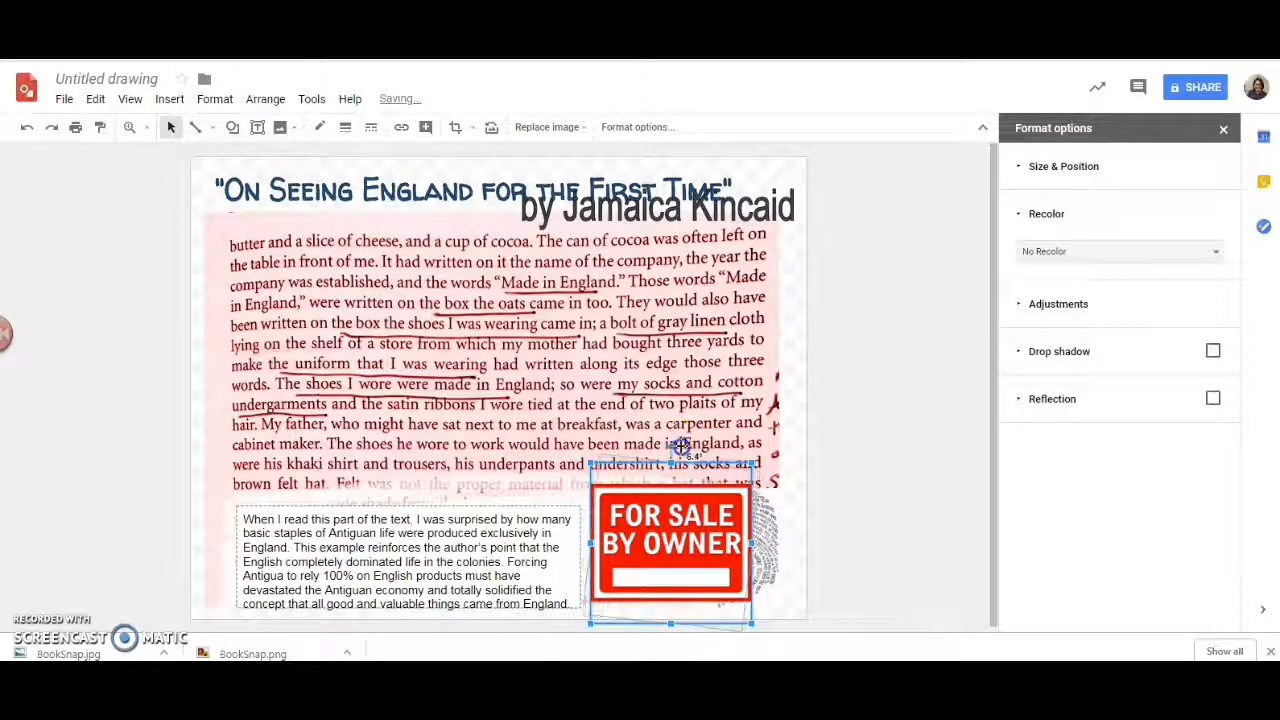
pyautogui.moveTo(676, 447); pyautogui.dragTo(690, 450)
pyautogui.moveTo(655, 519); pyautogui.dragTo(643, 507)
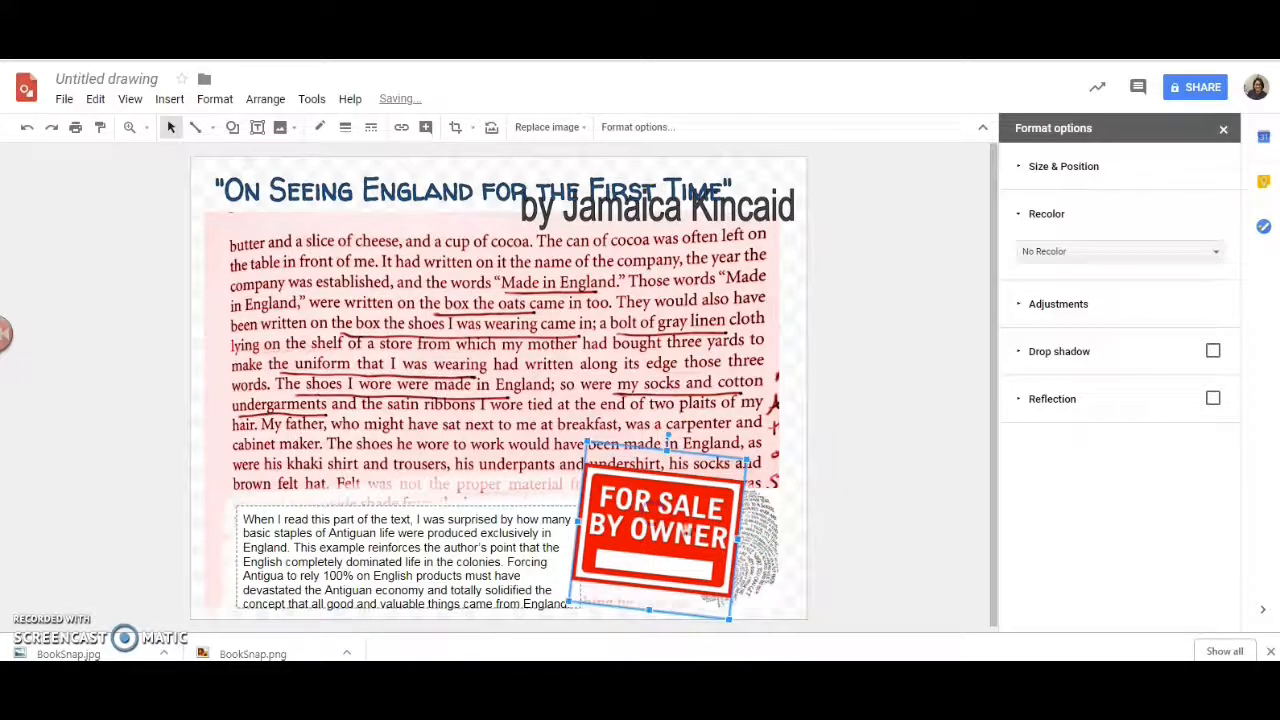
# Bring the fingerprint image to the front so it overlaps the sign.
pyautogui.click(765, 557)
pyautogui.rightClick(760, 557)
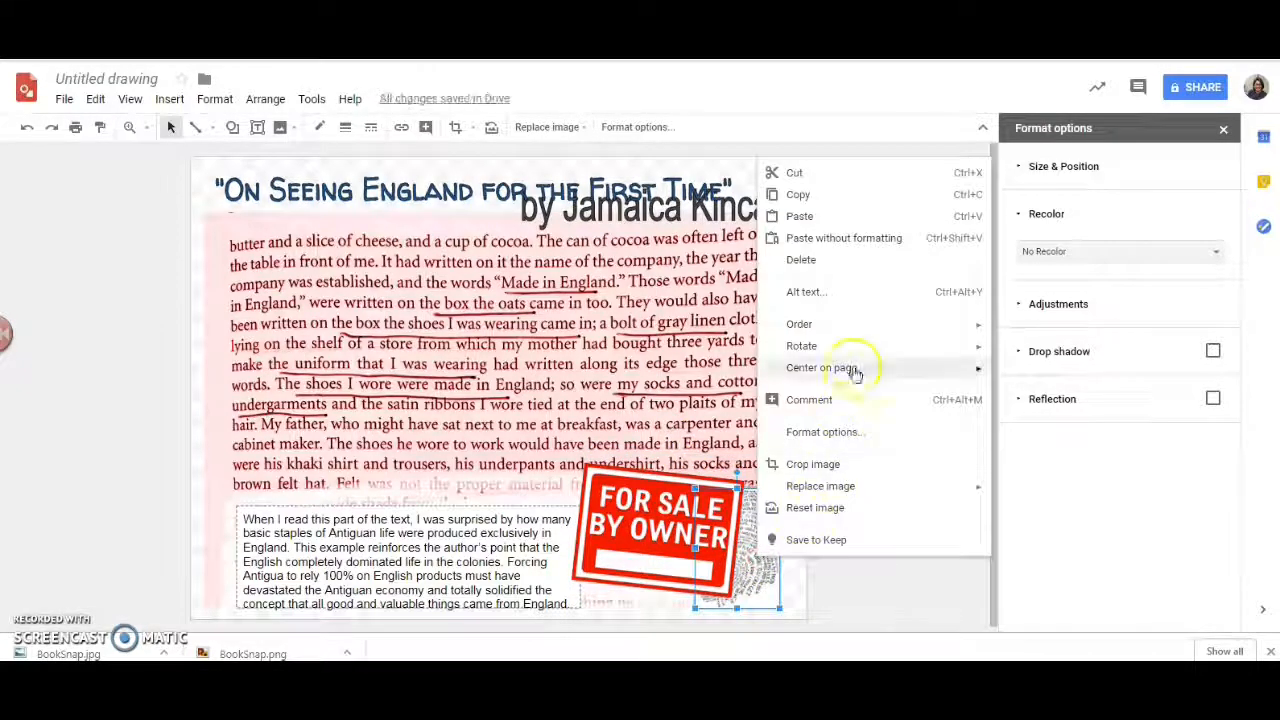
pyautogui.moveTo(997, 333)
pyautogui.click(1040, 330)
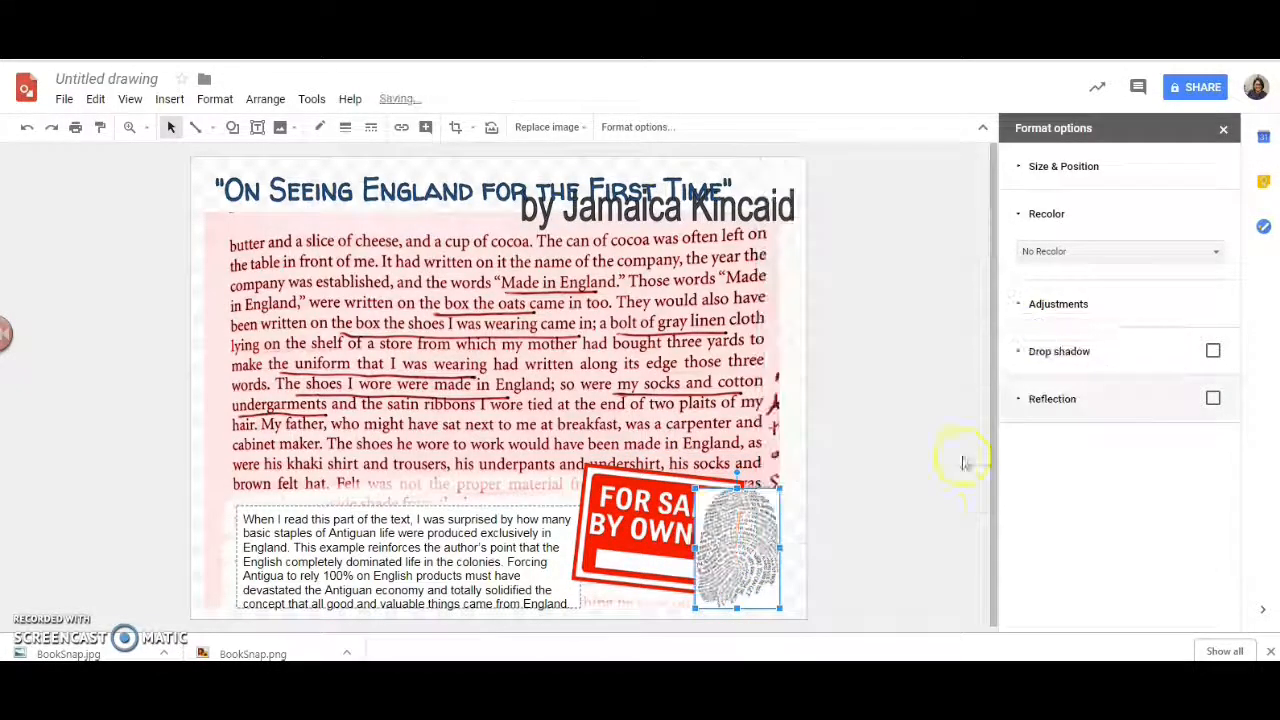
pyautogui.click(898, 564)
# Make the "For Sale by Owner" sign slightly smaller and shift it a little toward the text box.
pyautogui.click(690, 535)
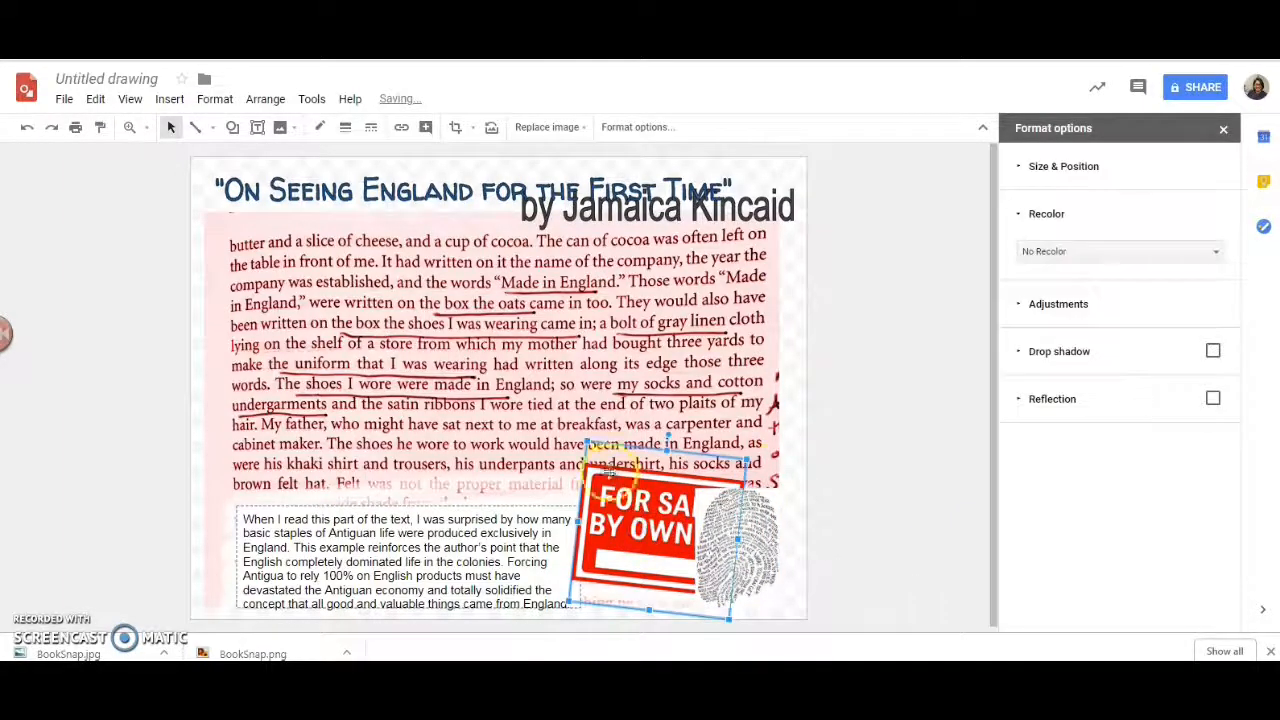
pyautogui.moveTo(748, 458); pyautogui.dragTo(730, 473)
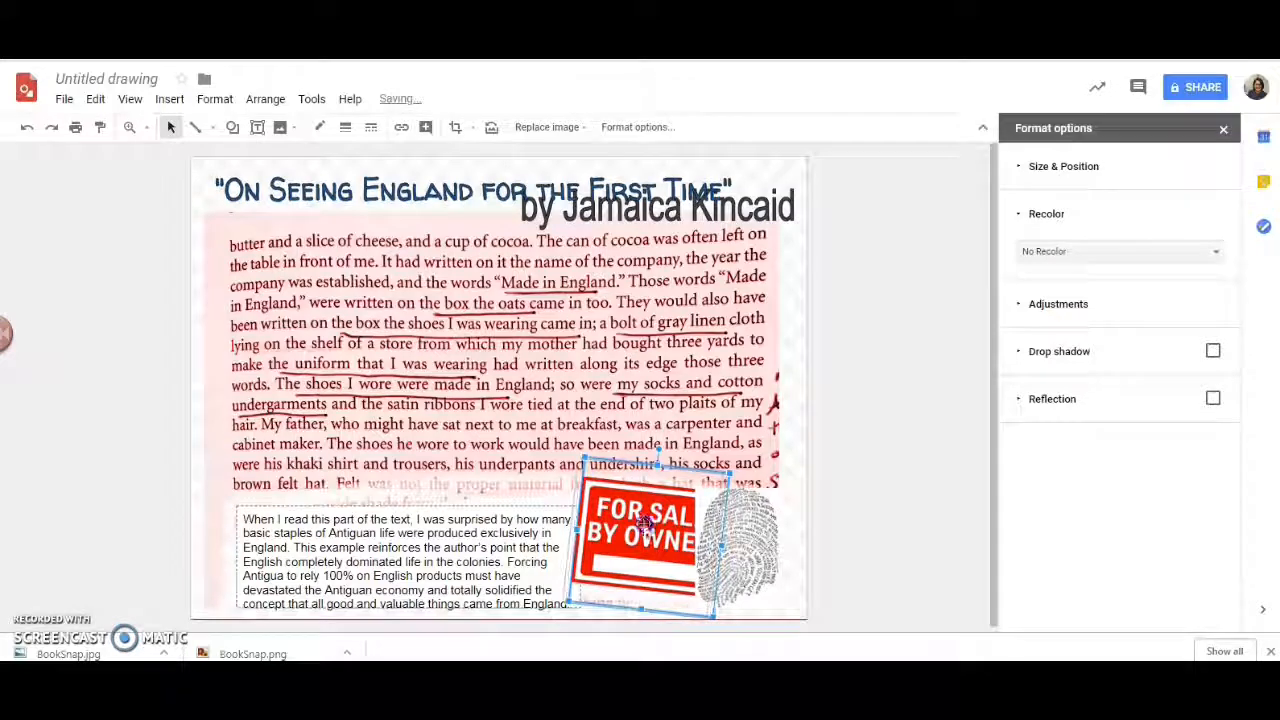
pyautogui.click(899, 487)
pyautogui.click(664, 537)
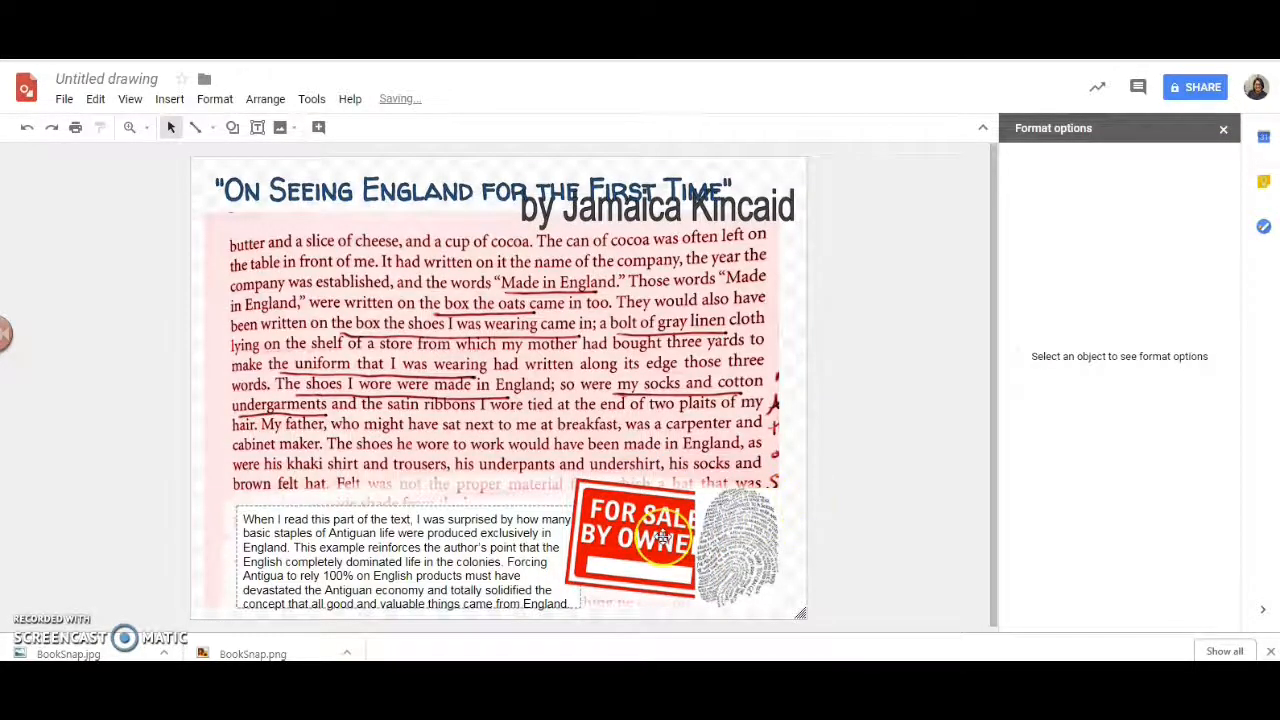